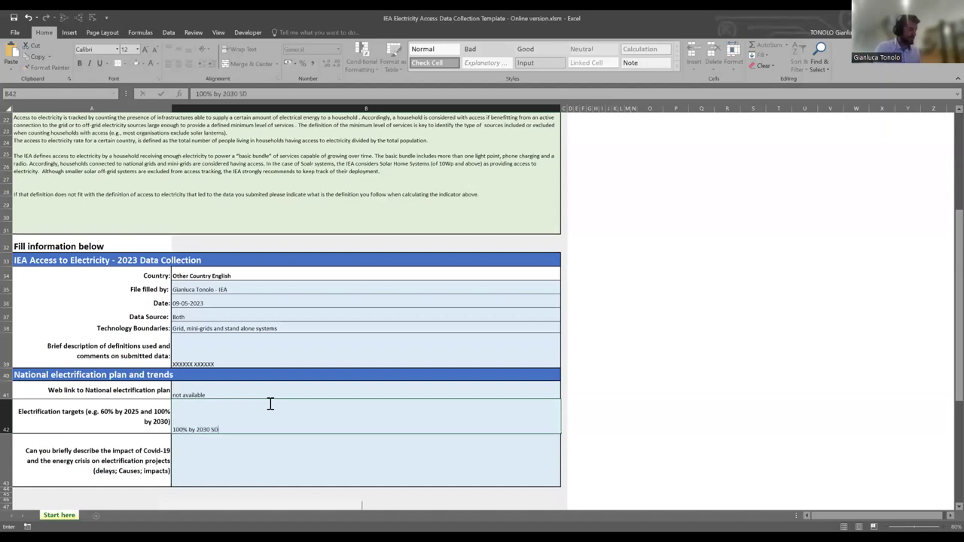
Step: Enter "100% by 2030 SDG7 aligned" as the electrification targets and "n.a." for the Covid-19 and energy crisis impact
type("&")
scroll(269, 437, "down", 2)
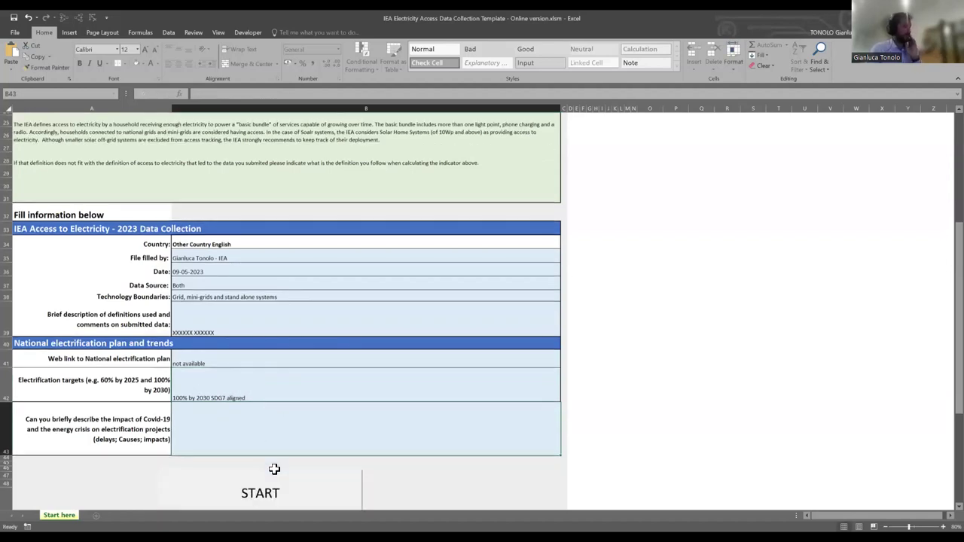
left_click(129, 409)
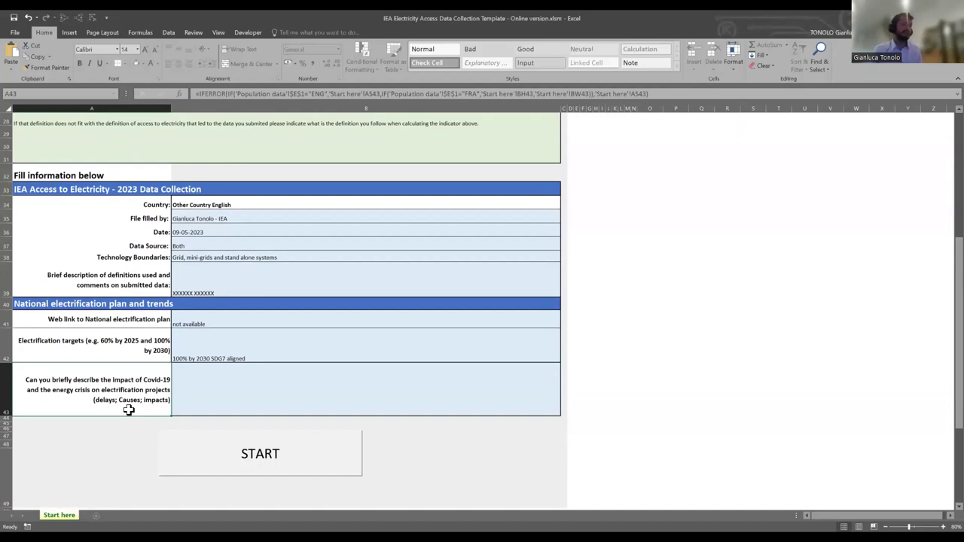
left_click(239, 401)
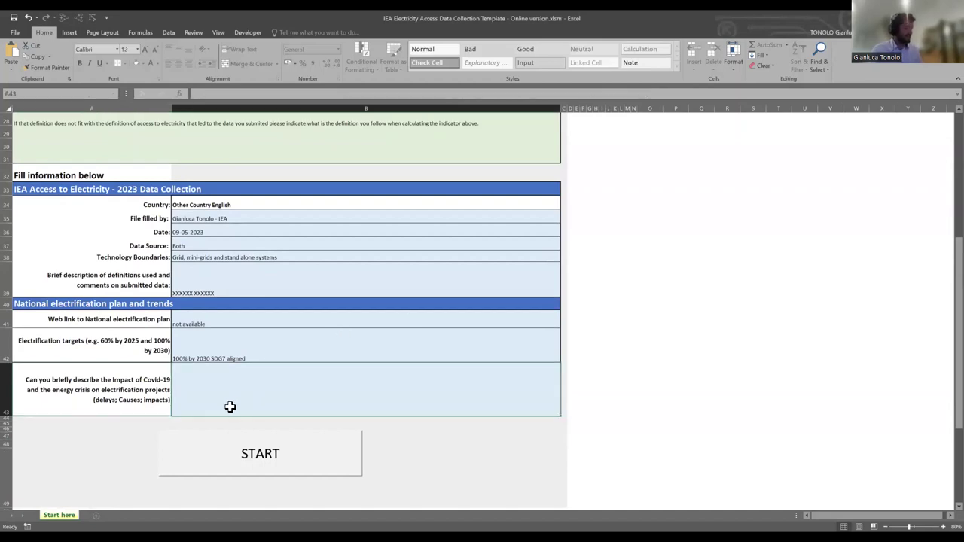
type("n")
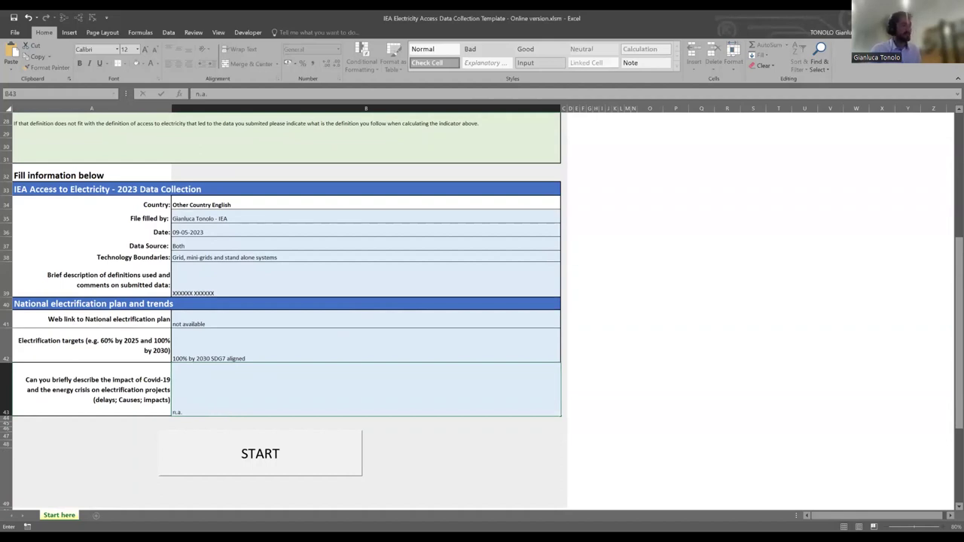
type(".a.")
key("Return")
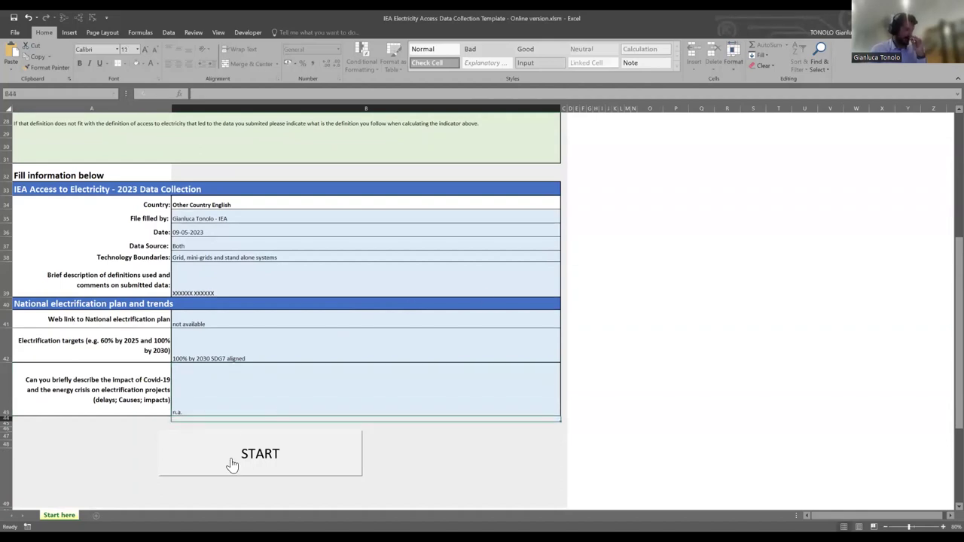
Step: Start the data collection form and look through the Data entry, Time series and Estimating stand-alone access sheets
left_click(232, 465)
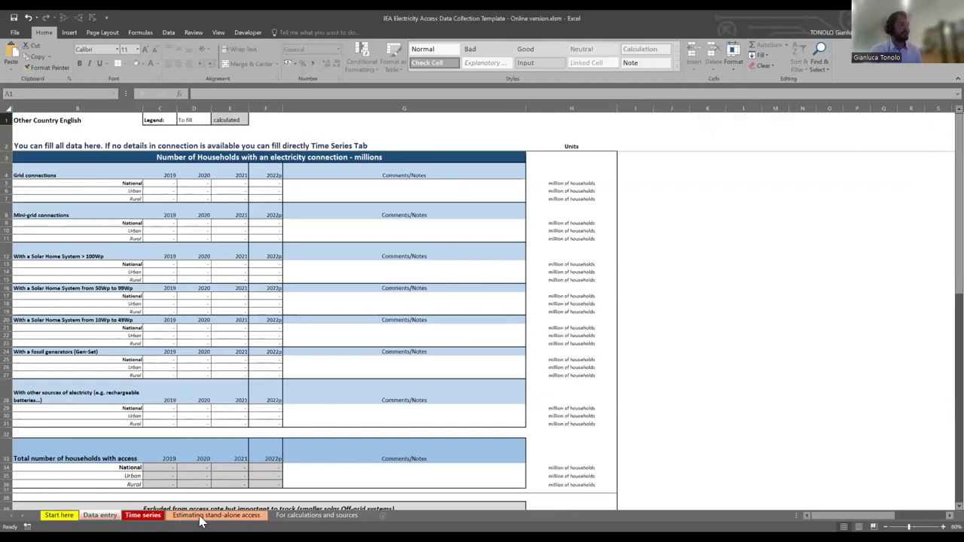
left_click(143, 515)
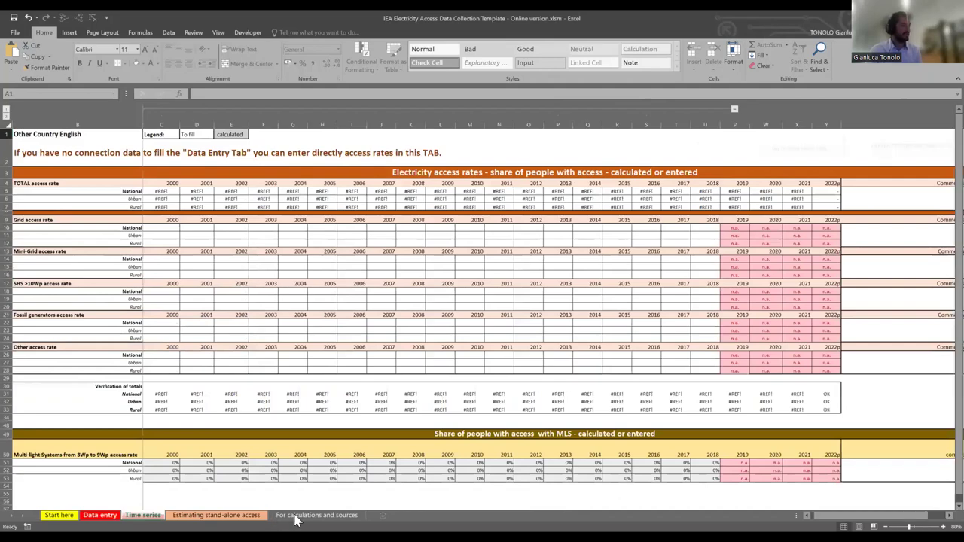
key("ctrl+Page_Up")
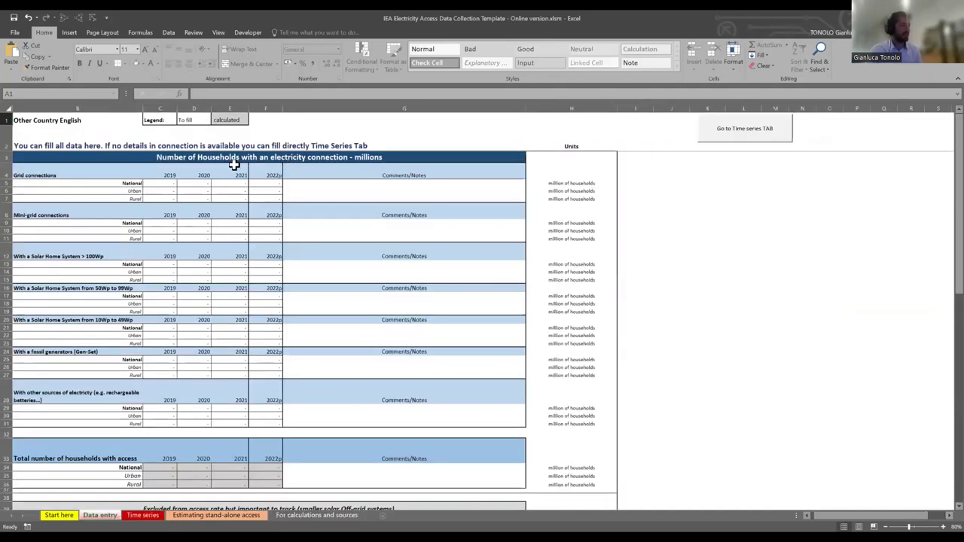
left_click_drag(171, 187, 259, 195)
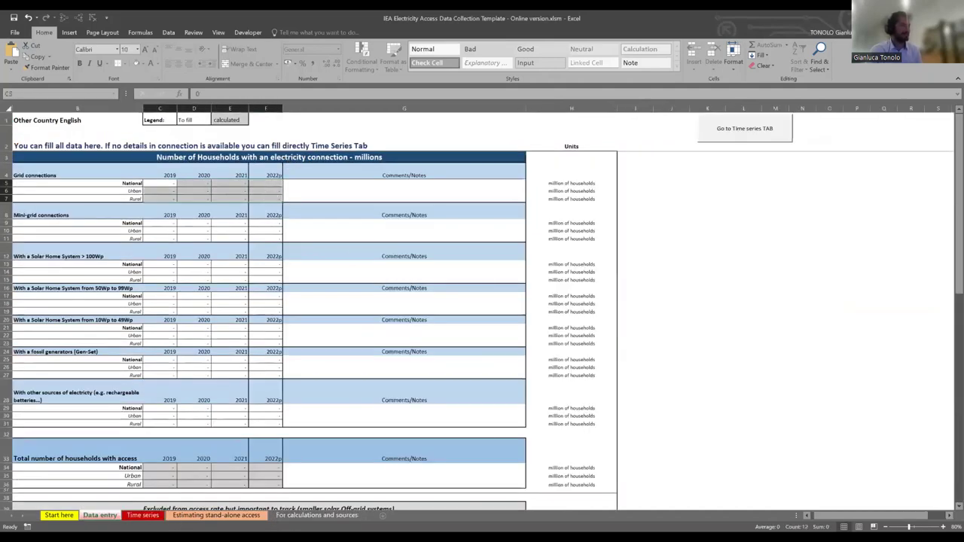
key("ctrl+Page_Down")
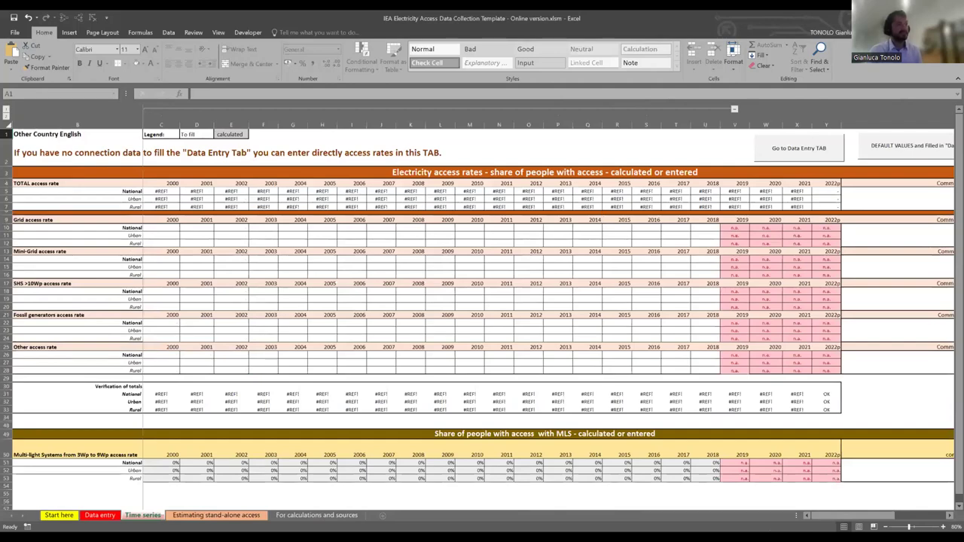
left_click(216, 515)
left_click_drag(150, 241, 667, 251)
Step: On the For calculations and sources sheet, enter the sample numbers 10 in H16 and 1 in H17
left_click(316, 515)
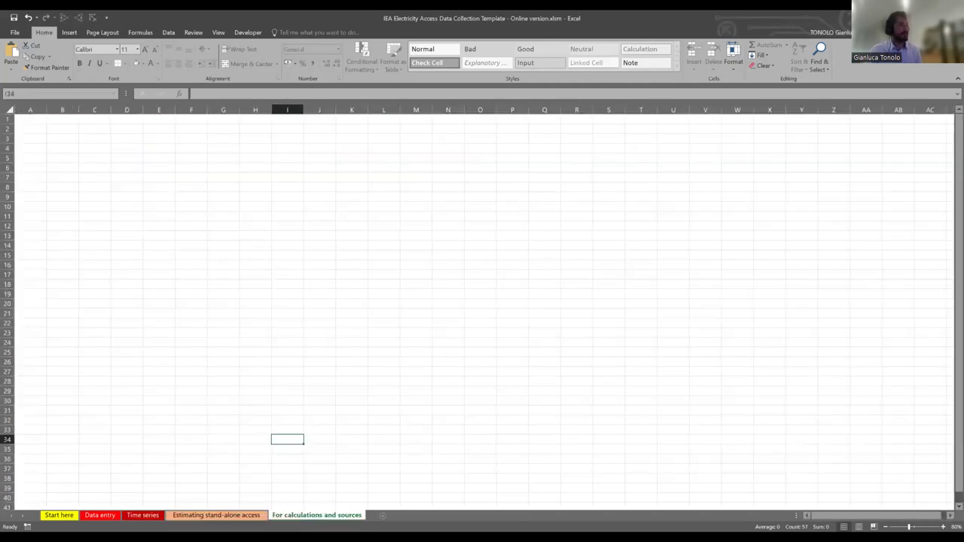
left_click(268, 265)
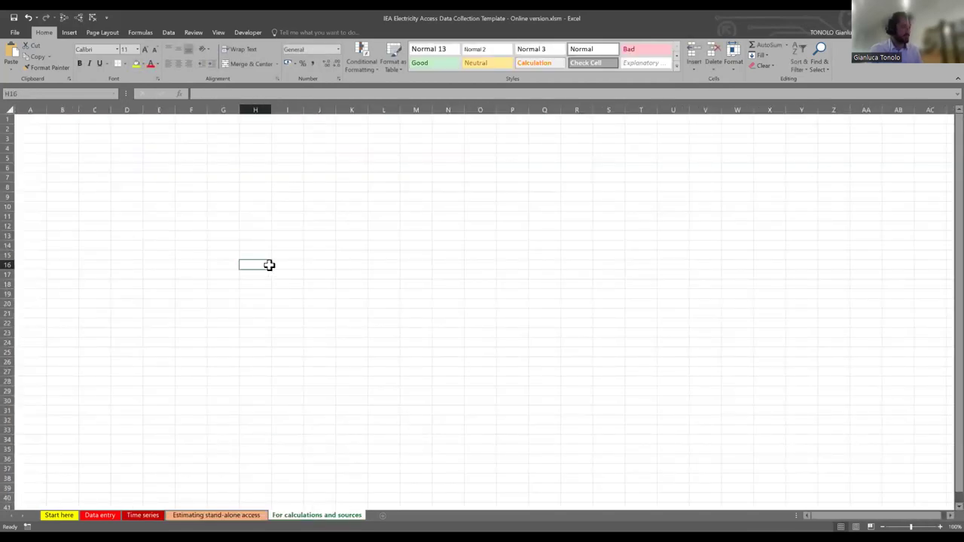
type("ghjnhf")
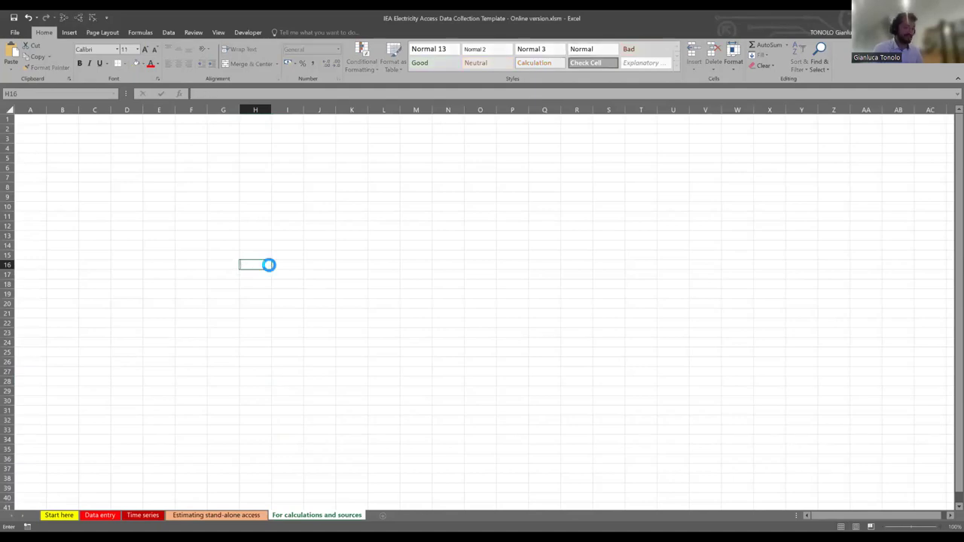
key("Return")
type("10")
key("Return")
type("0")
key("Escape")
left_click_drag(287, 245, 256, 284)
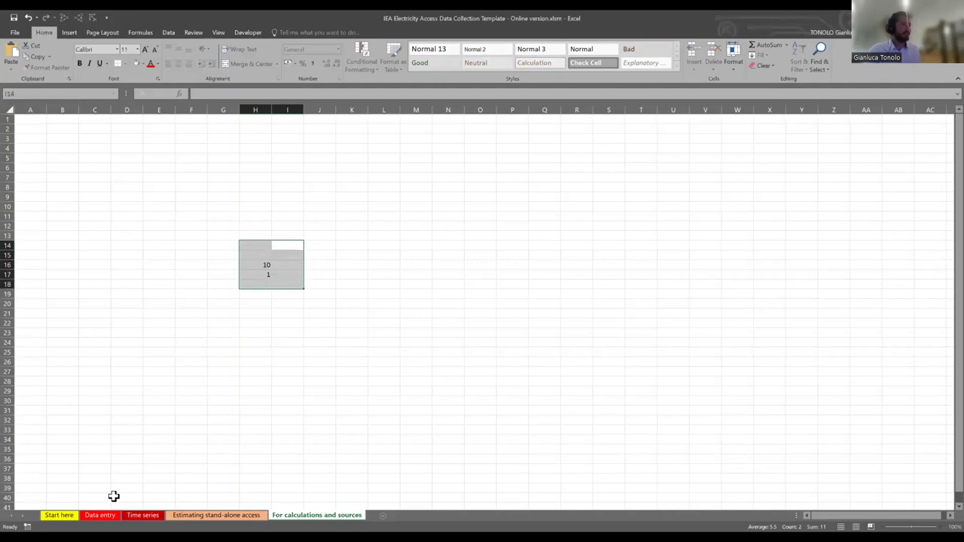
Step: Return to the Data entry sheet and compare its instructions and input cells with the Time series sheet
left_click(99, 515)
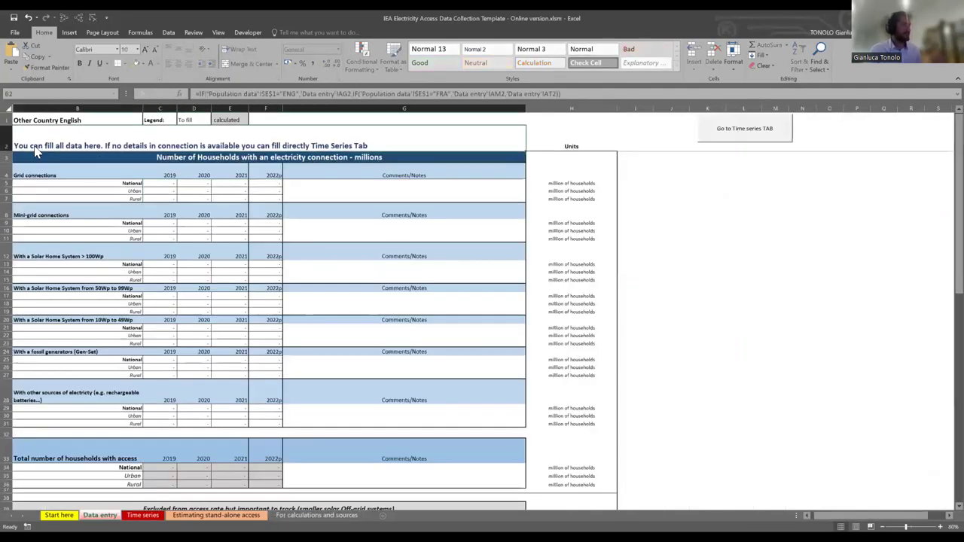
left_click(213, 184)
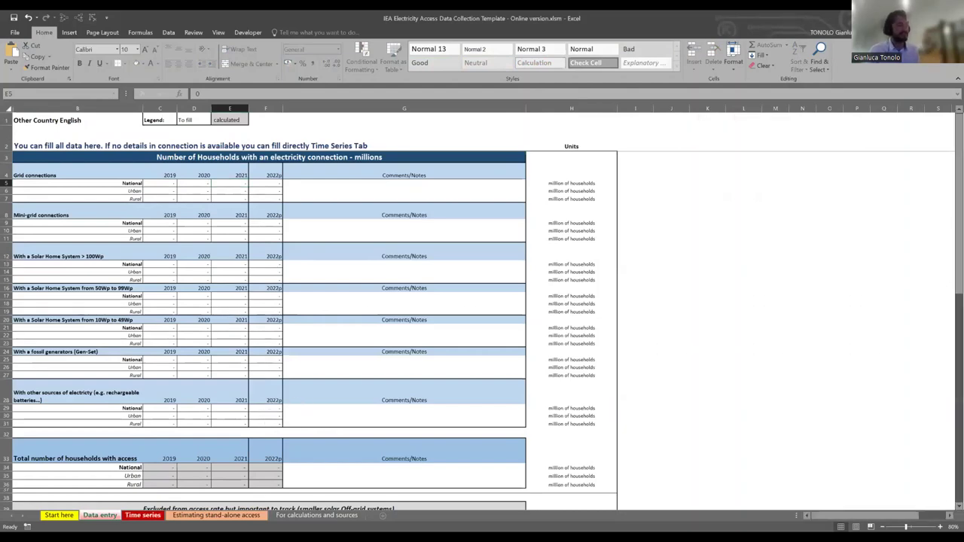
key("ctrl+Page_Down")
key("ctrl+Page_Up")
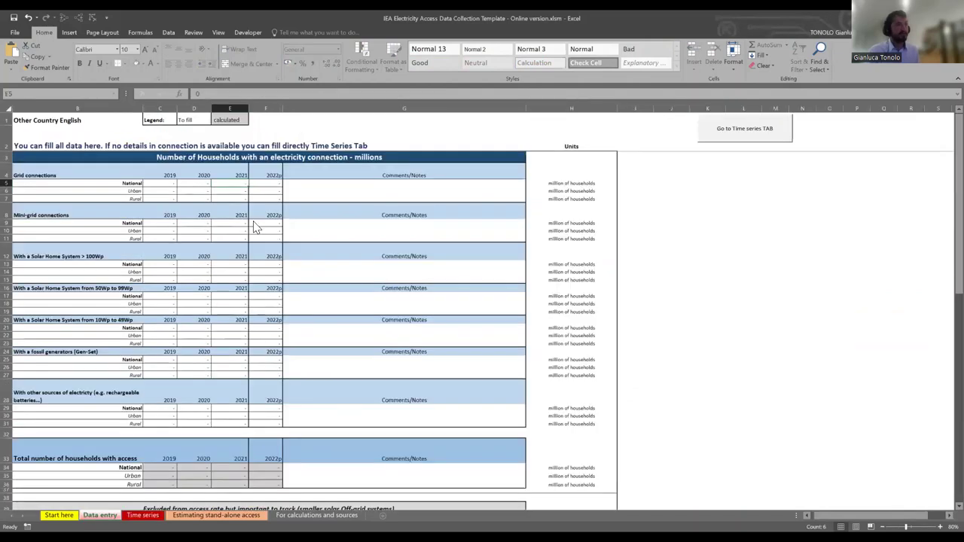
key("ctrl+Page_Down")
left_click(112, 517)
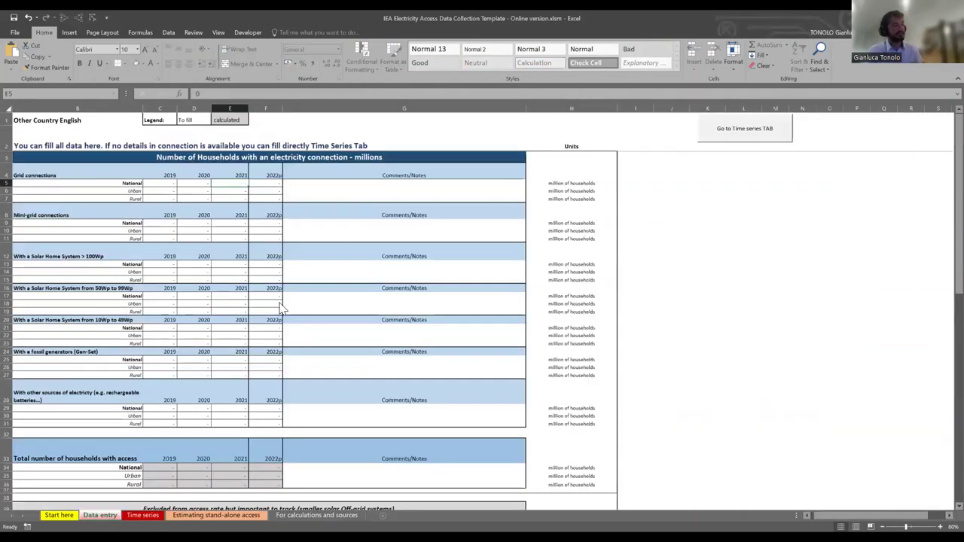
Step: Examine the household connection categories on the Data entry sheet, from grid to fossil generators, and their year columns
left_click(456, 160)
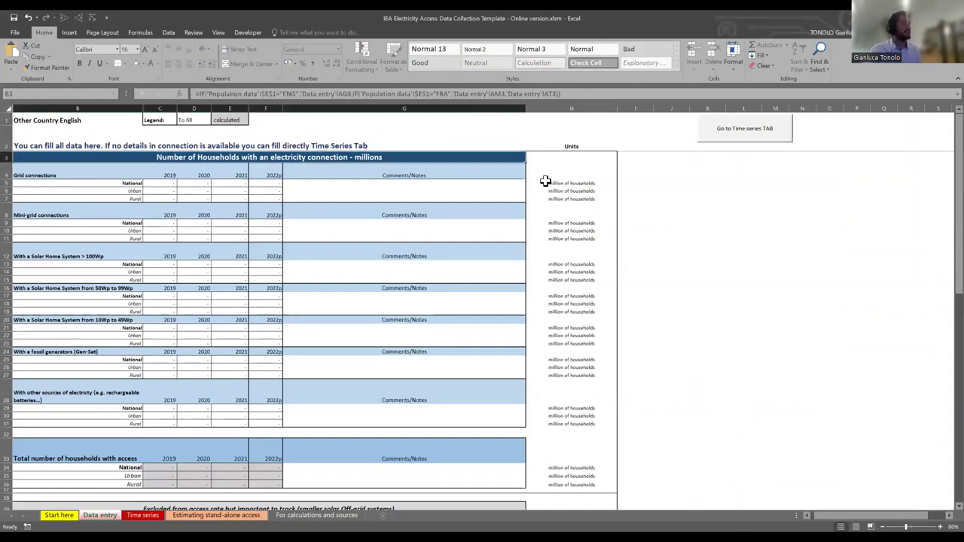
left_click(67, 178)
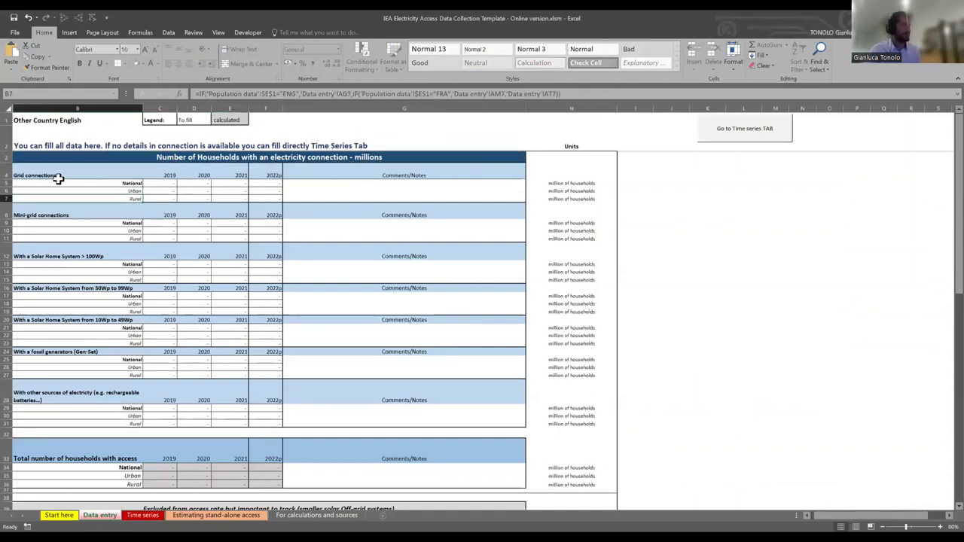
left_click(58, 218)
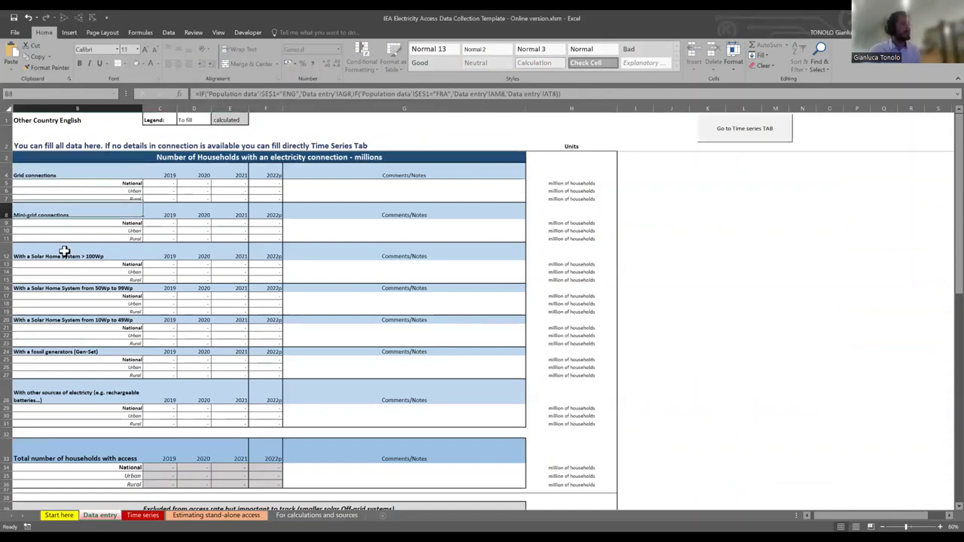
left_click_drag(65, 250, 70, 354)
left_click(192, 256)
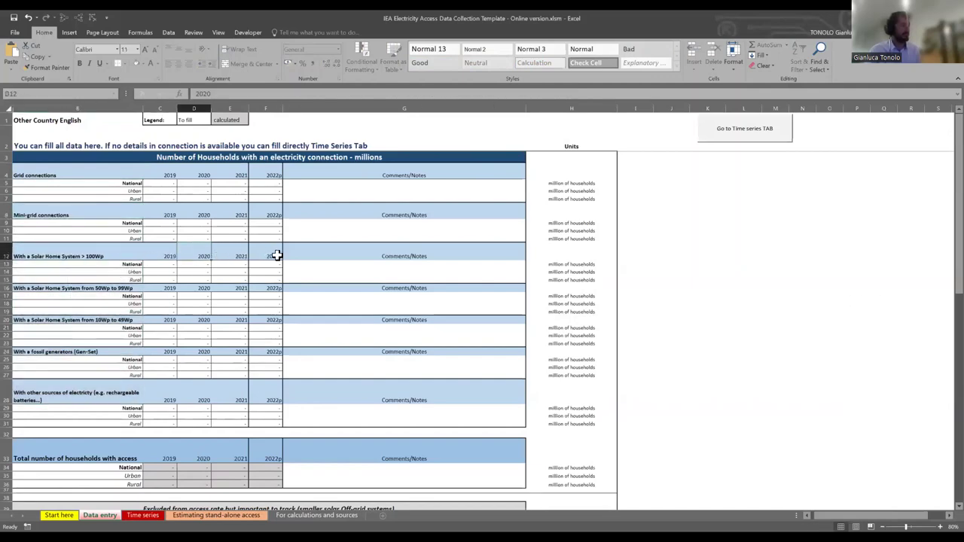
key("Right")
key("Right")
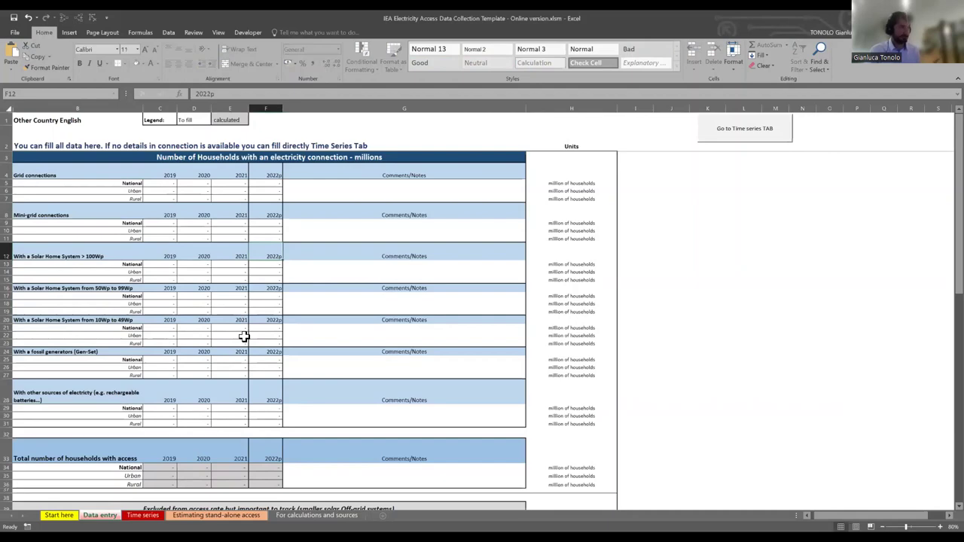
Step: Examine the Population data block's national and urban cells for 2019 to 2022p on the Data entry sheet
scroll(244, 337, "down", 5)
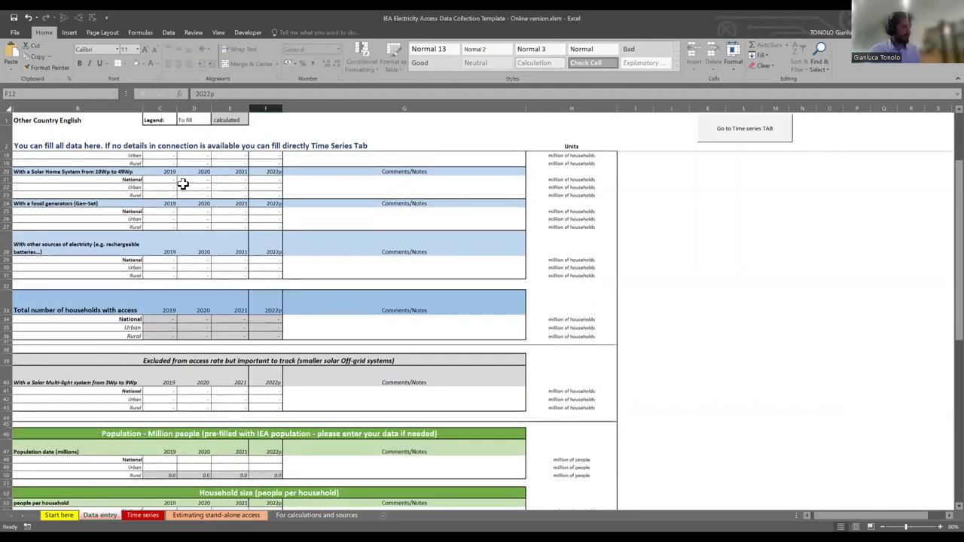
scroll(182, 184, "down", 4)
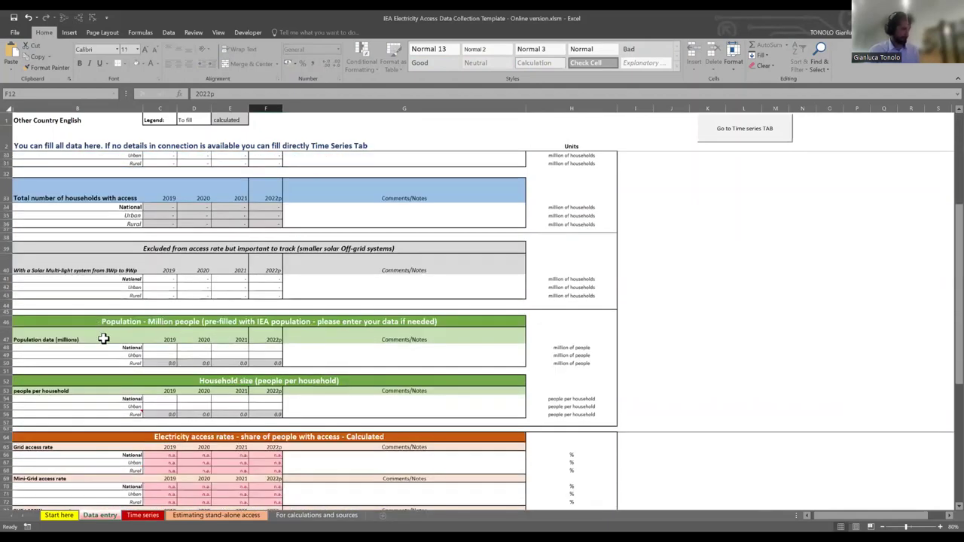
left_click_drag(161, 347, 254, 352)
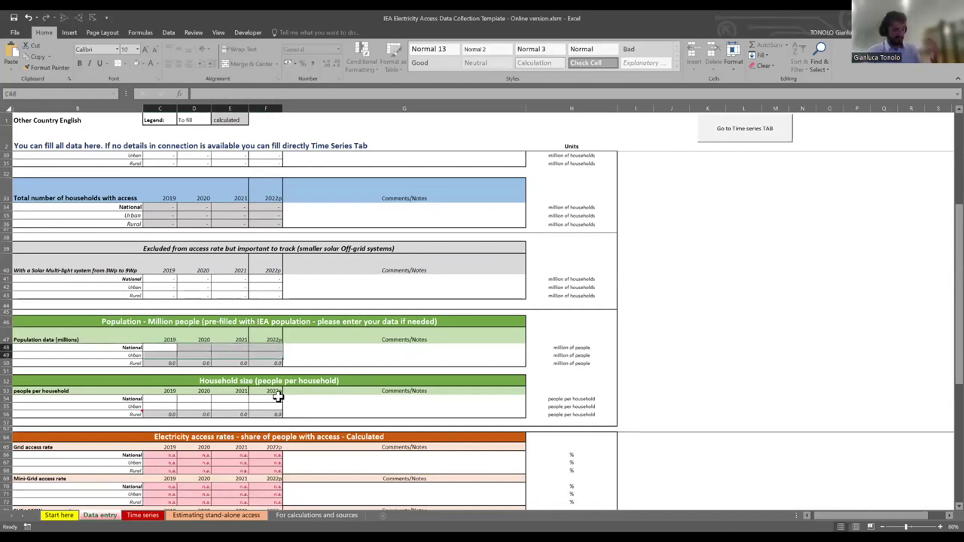
left_click_drag(151, 351, 264, 362)
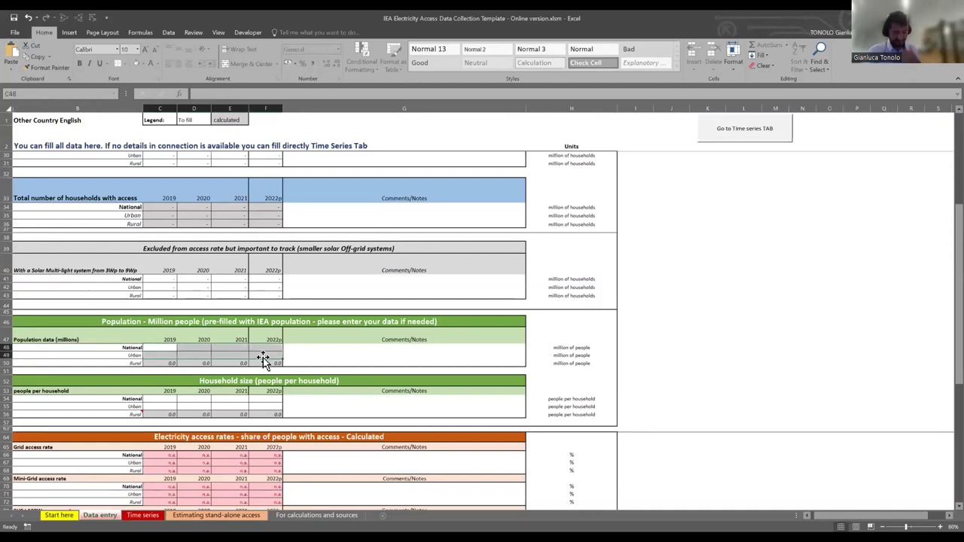
left_click(273, 346)
left_click_drag(267, 351, 169, 352)
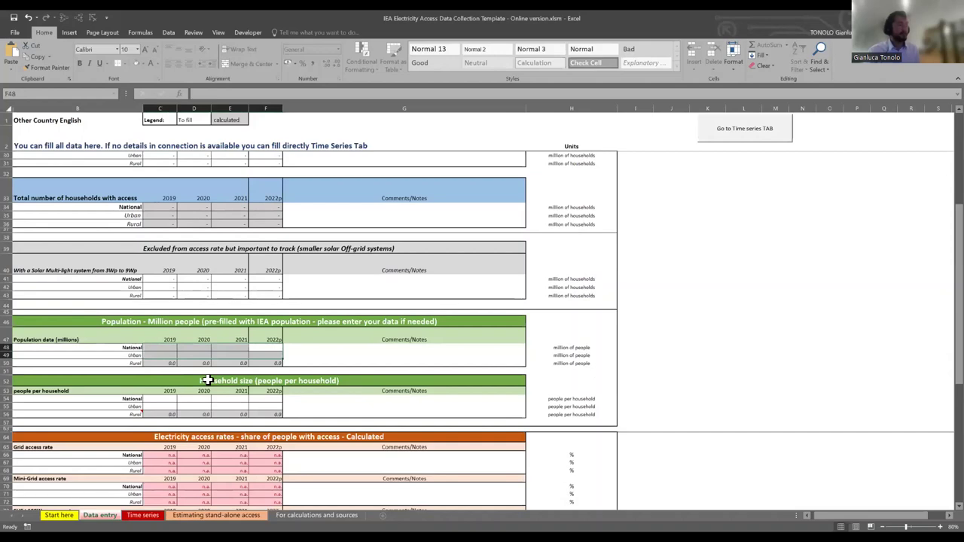
Step: Check the Comments/Notes cells beside the population data and the mini-grid and Solar Home System blocks
left_click(428, 354)
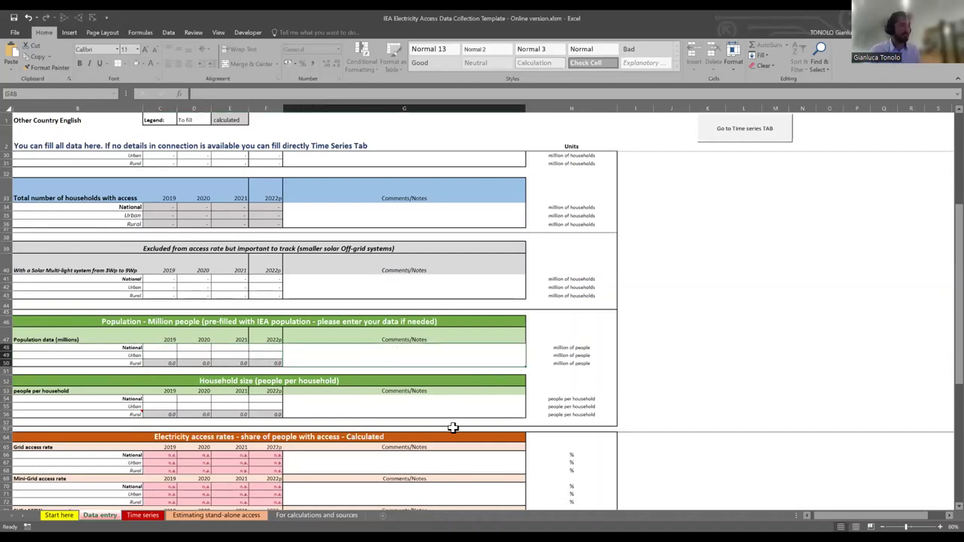
scroll(453, 427, "up", 5)
scroll(402, 244, "up", 4)
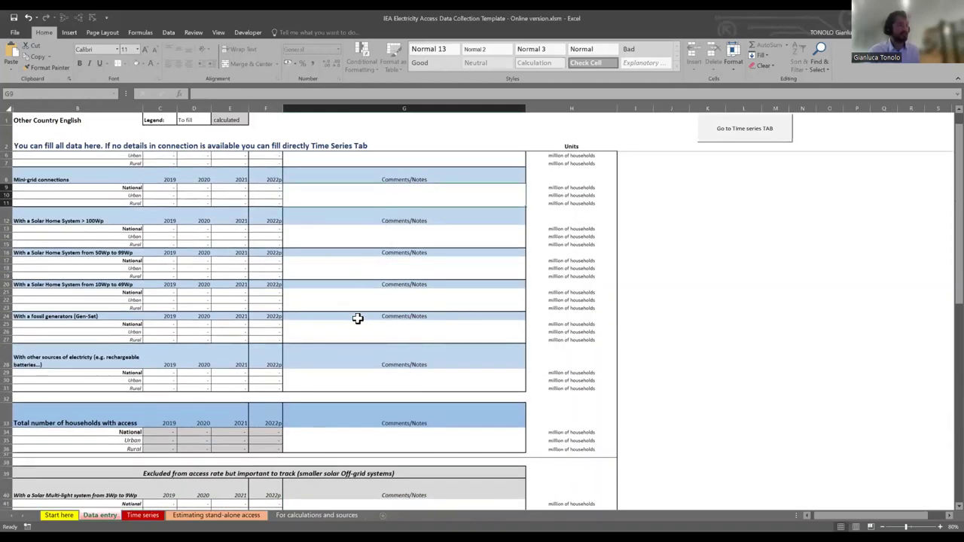
key("Down")
key("Down")
key("Down")
key("Down")
key("Down")
Step: Examine the Household size block's national and urban people-per-household cells for 2019 to 2022p
scroll(340, 349, "down", 9)
scroll(106, 358, "down", 1)
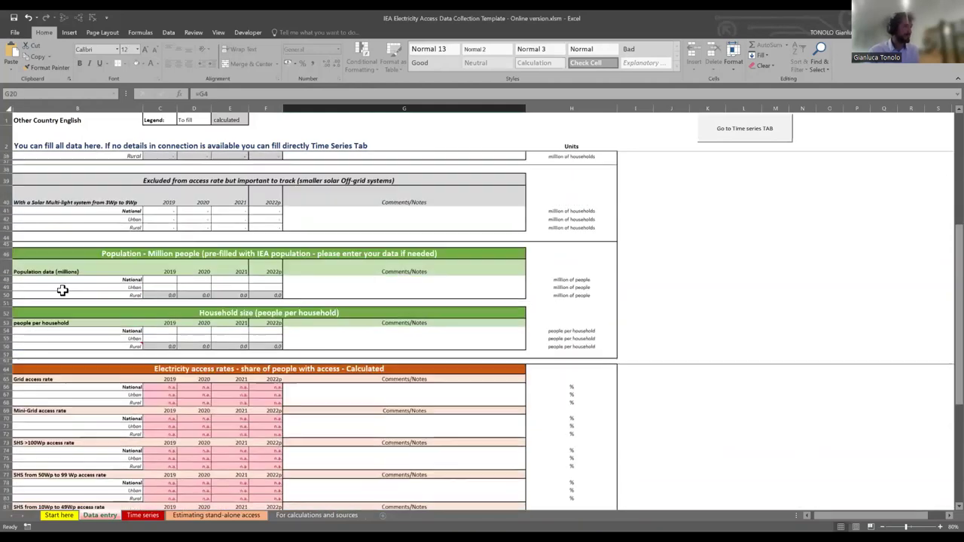
left_click(62, 285)
left_click(226, 313)
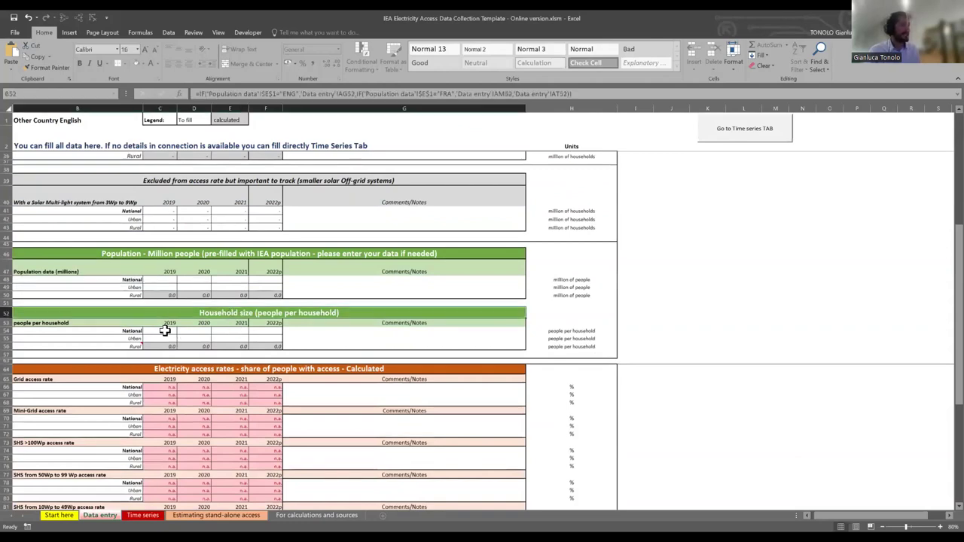
left_click_drag(199, 336, 268, 329)
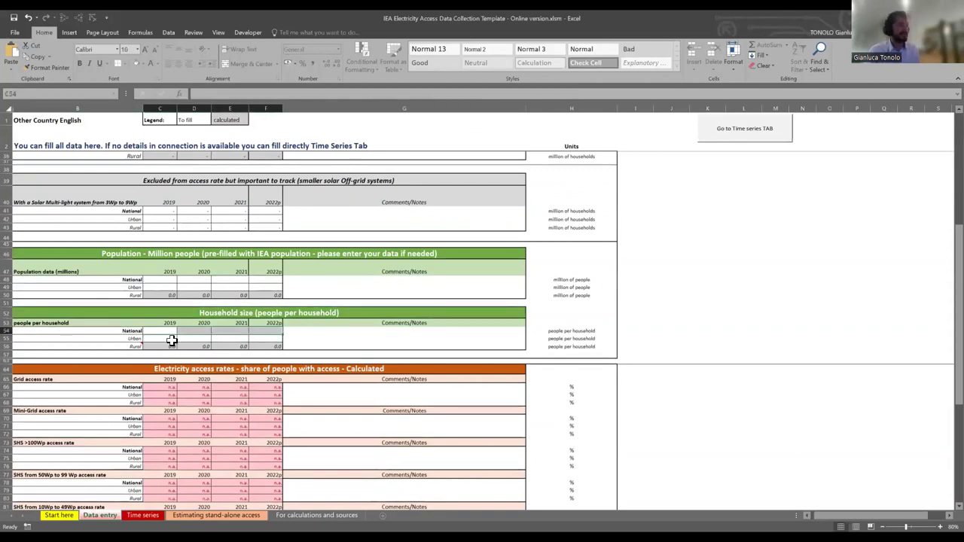
left_click_drag(169, 339, 275, 339)
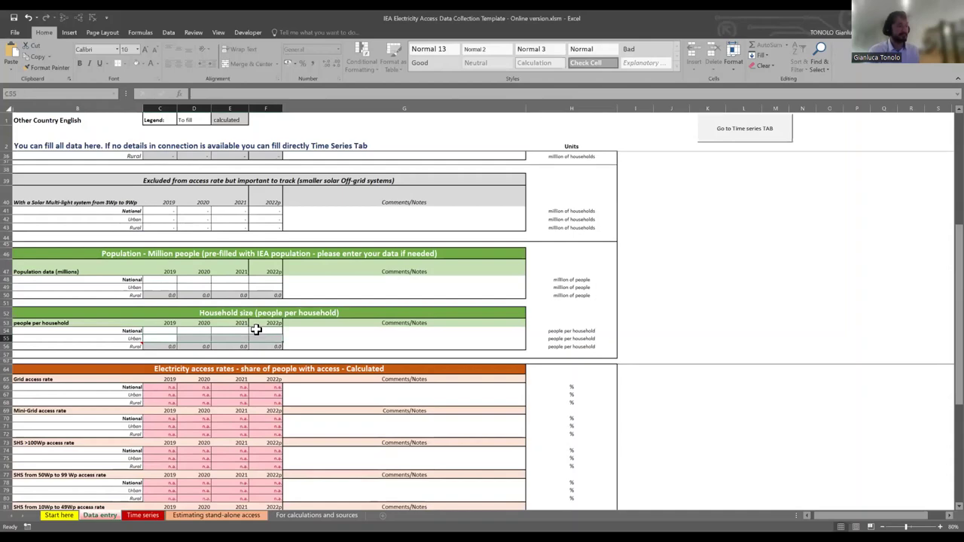
left_click(265, 331)
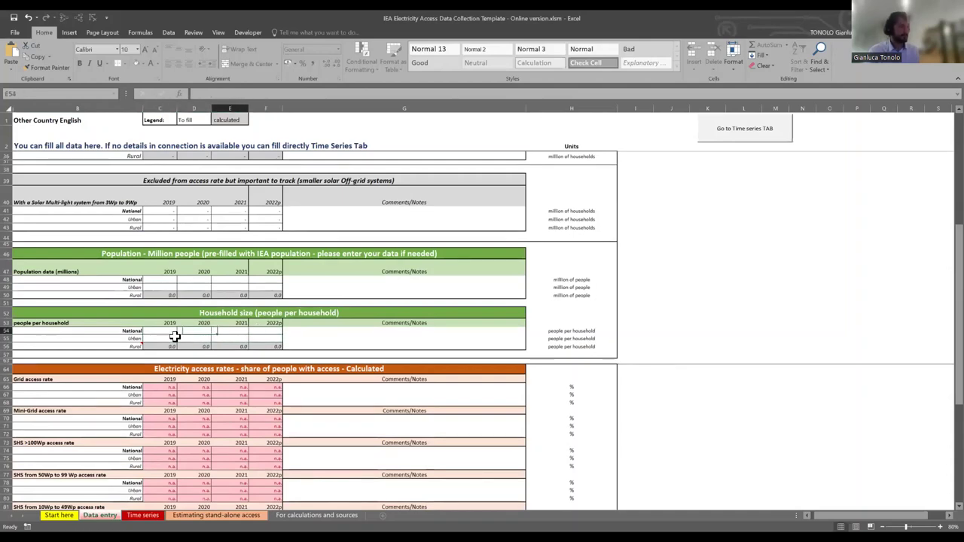
Step: Examine the calculated Rural cells for household size and population across 2019 to 2022p, plus the household size comments area
mouse_move(183, 337)
left_mouse_down()
mouse_move(264, 336)
mouse_move(248, 348)
mouse_move(183, 346)
left_mouse_up()
left_click(128, 340)
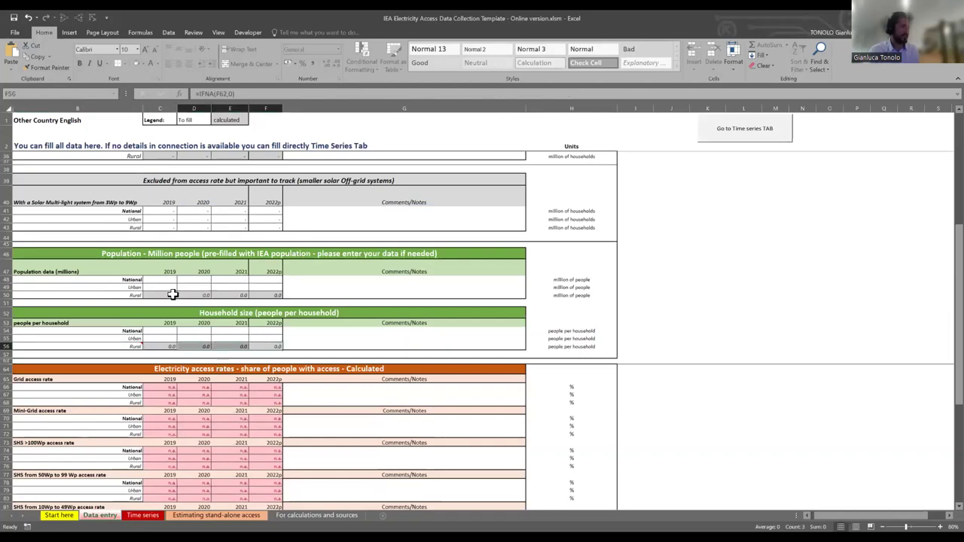
left_click_drag(167, 292, 280, 293)
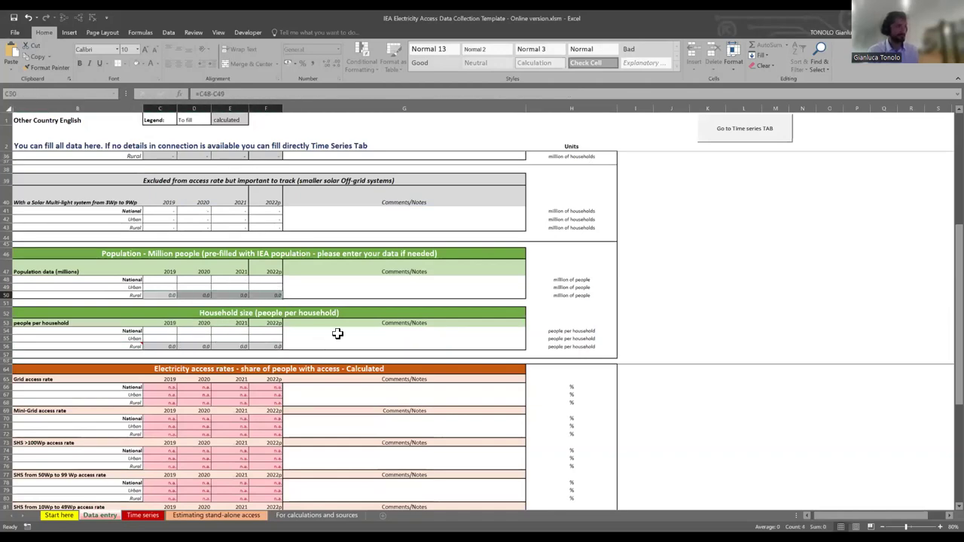
left_click(305, 332)
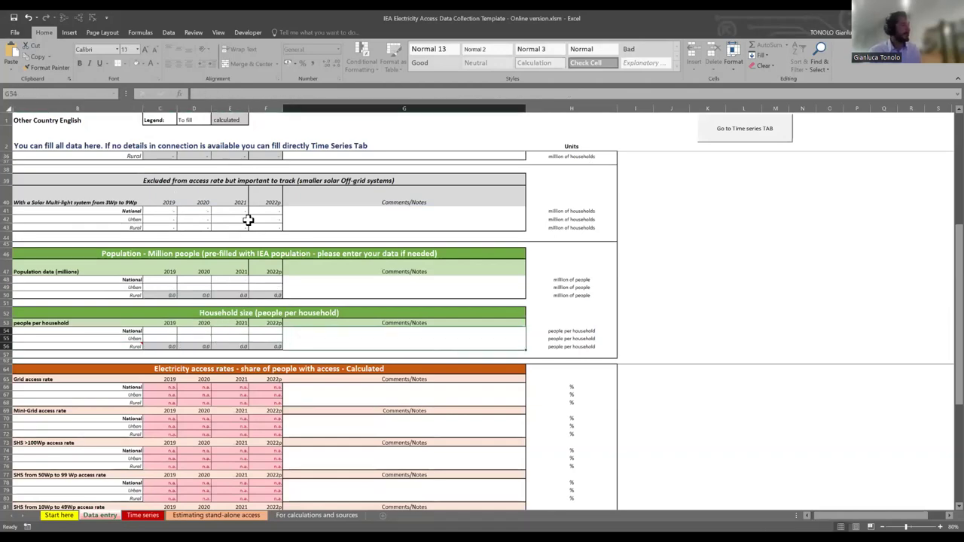
Step: Inspect the 2022p national grid access rate formula and review the connection, population and household size blocks that feed it
left_click(271, 389)
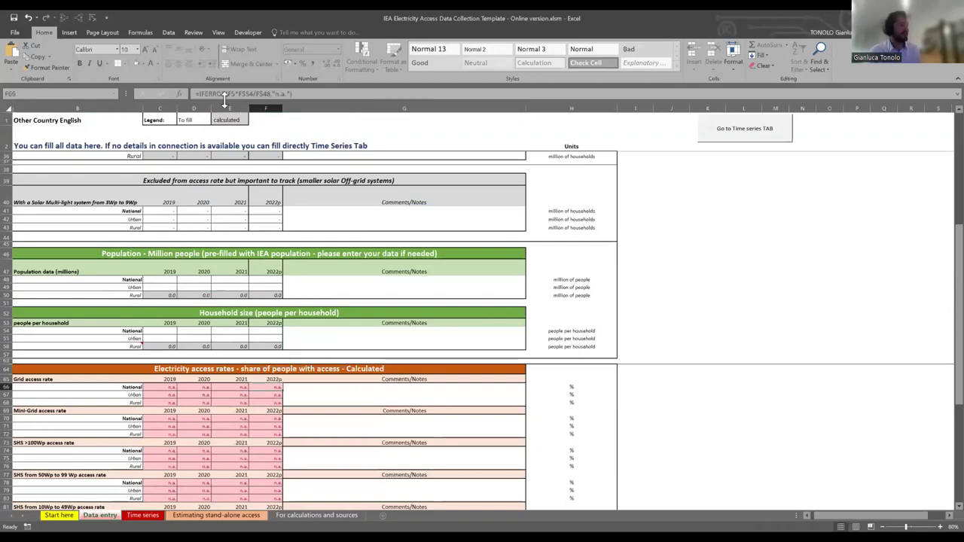
key("1")
left_click(666, 265)
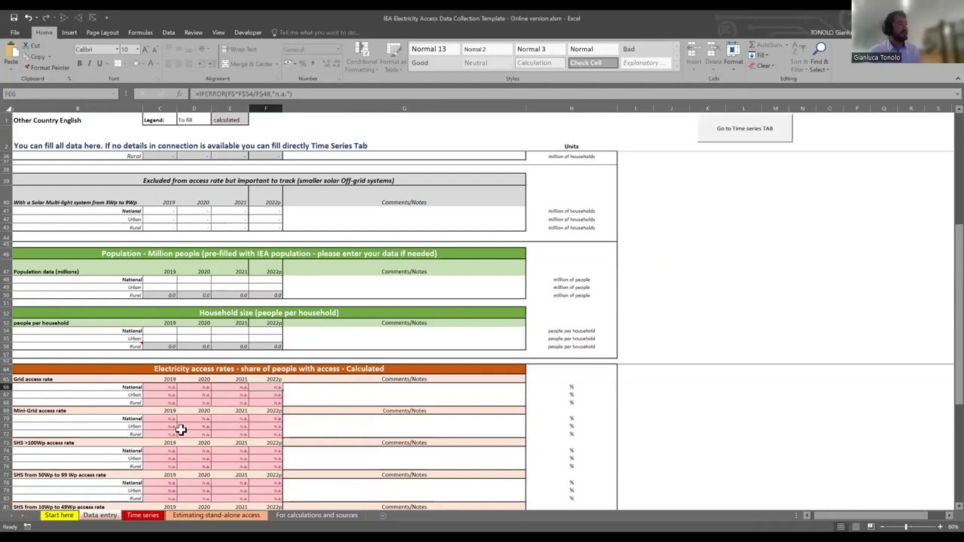
scroll(277, 385, "up", 1)
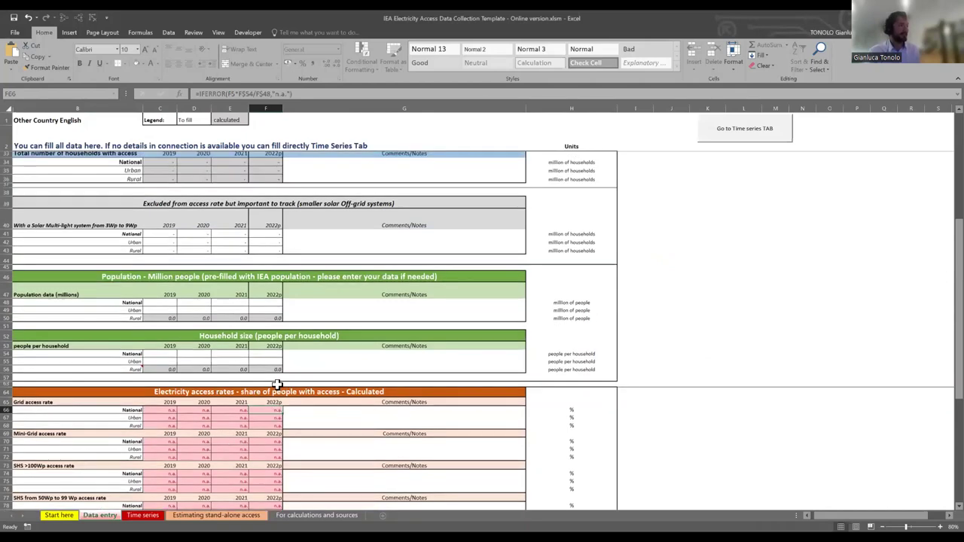
scroll(277, 385, "up", 4)
scroll(277, 385, "up", 6)
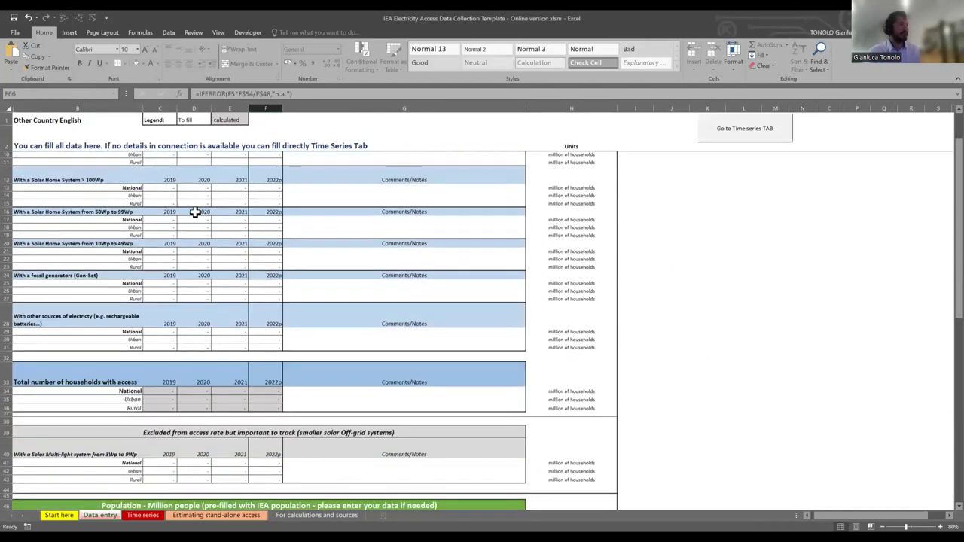
scroll(333, 255, "down", 5)
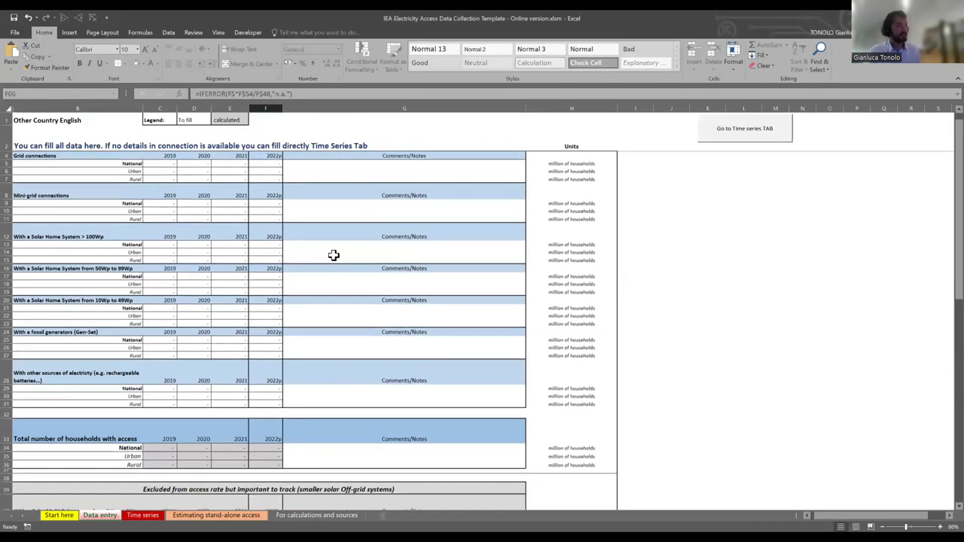
scroll(334, 255, "down", 5)
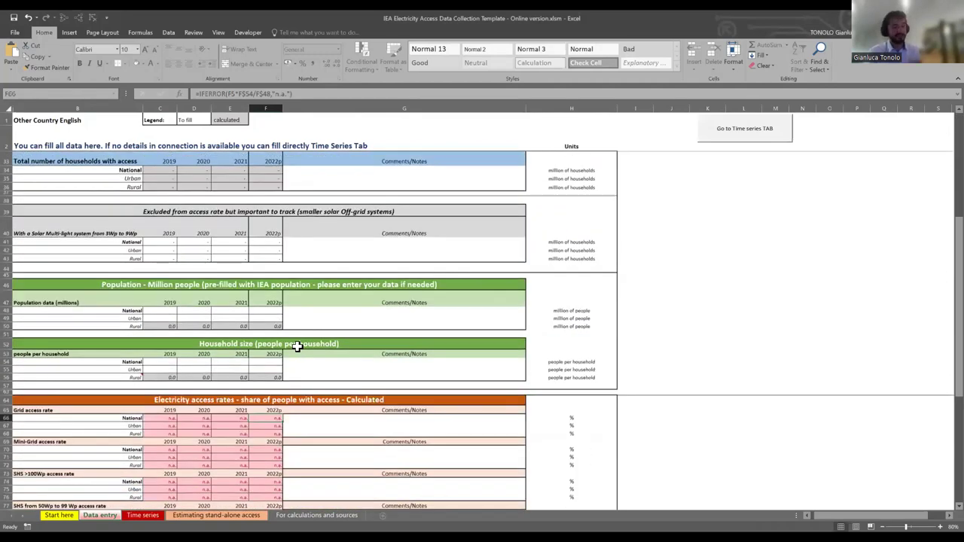
scroll(297, 331, "down", 1)
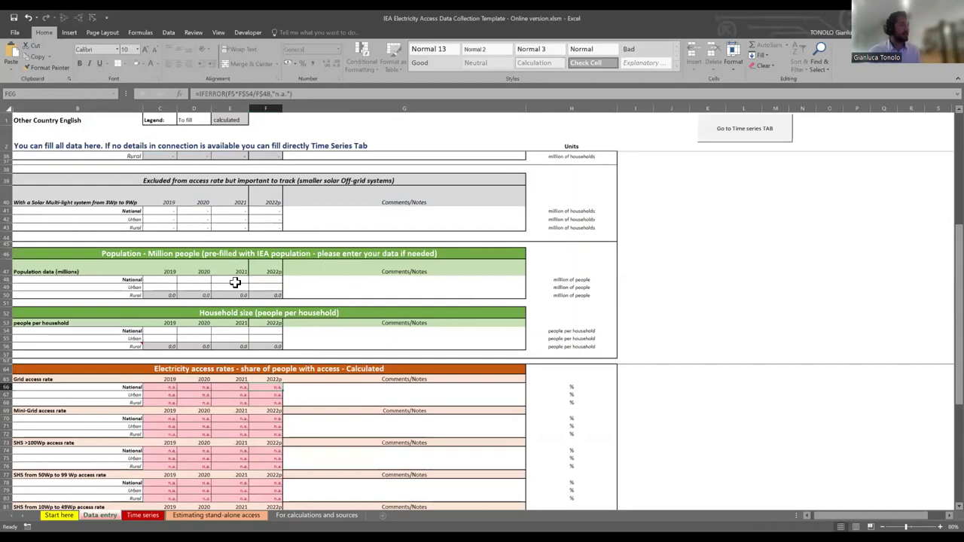
scroll(280, 299, "down", 1)
scroll(282, 300, "down", 3)
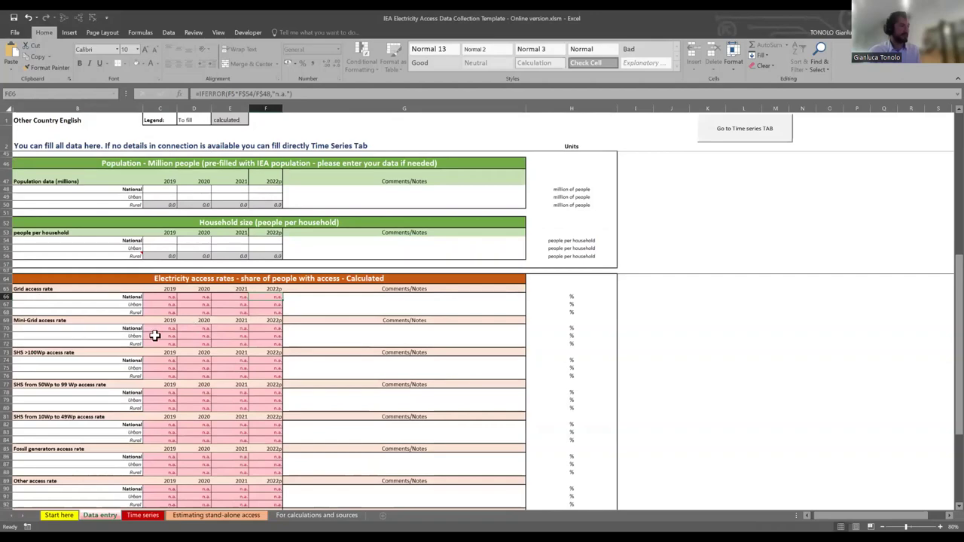
Step: Examine the calculated grid and mini-grid access rate cells in the Electricity access rates section
left_click(78, 322)
left_click(147, 335)
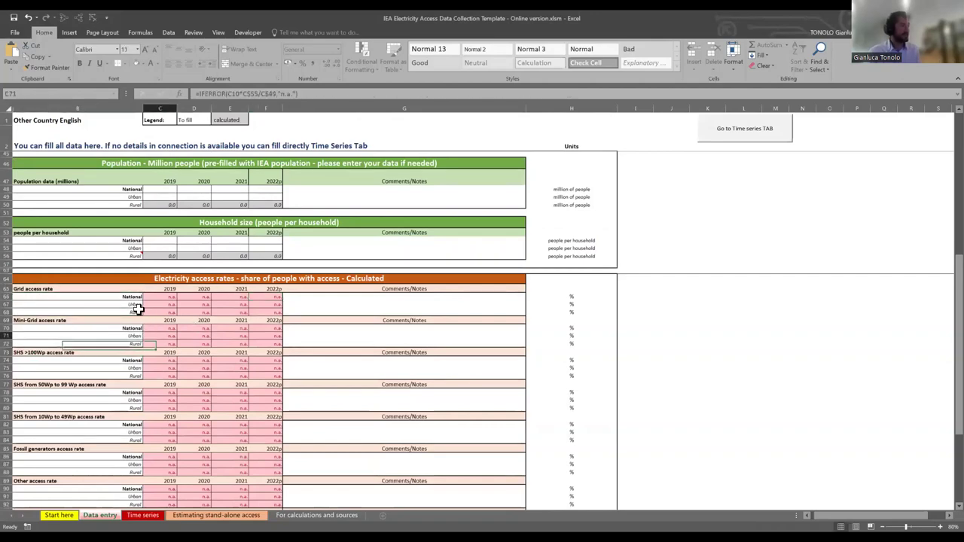
key("Up")
key("Up")
key("Up")
key("Up")
Step: Examine the TOTAL access rate block for 2019 to 2022p and the Solar Multi-light systems share below it
scroll(173, 319, "down", 9)
left_click_drag(30, 324, 263, 349)
scroll(238, 391, "down", 1)
scroll(238, 391, "down", 5)
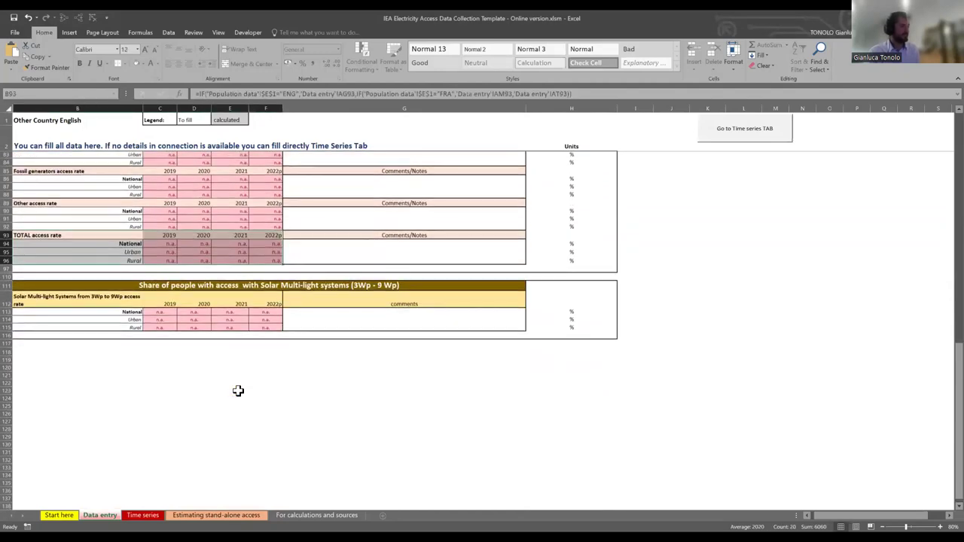
scroll(238, 391, "up", 5)
scroll(238, 391, "up", 12)
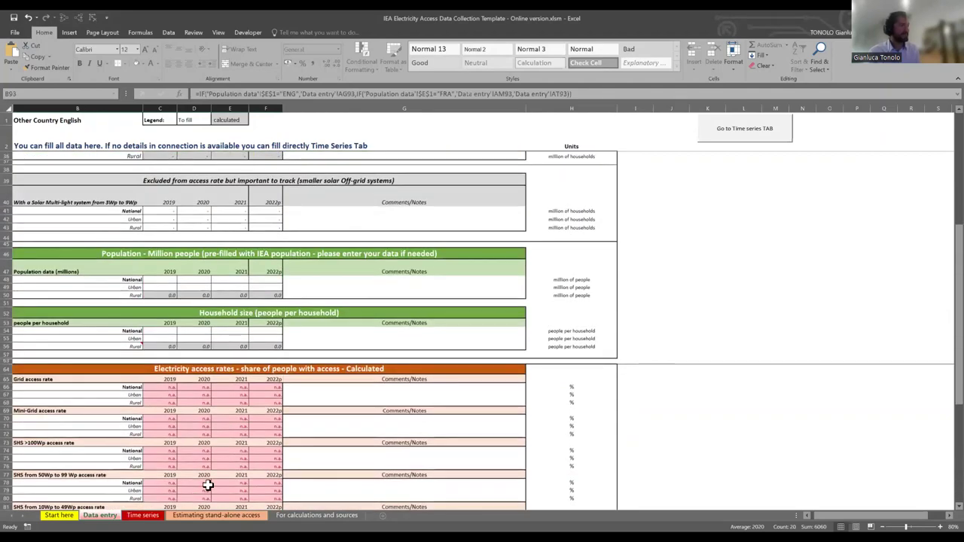
Step: Open the Time series sheet and examine its TOTAL access rate cells and the instruction on entering access rates directly
left_click(158, 517)
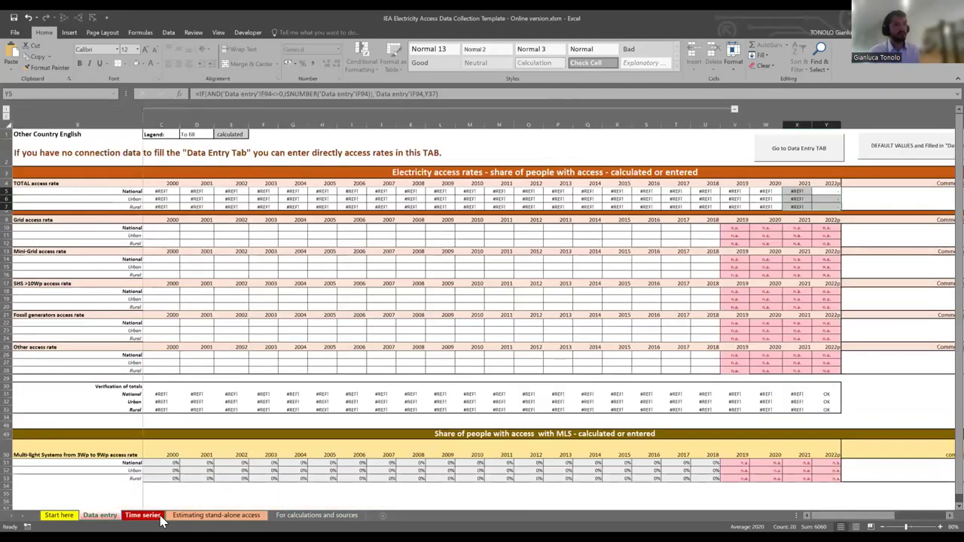
left_click_drag(677, 193, 798, 205)
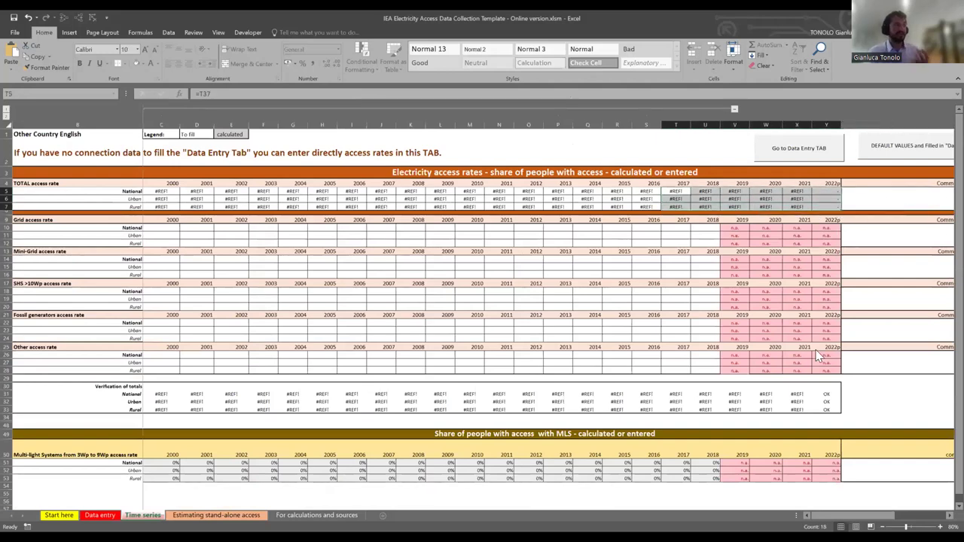
left_click(752, 267)
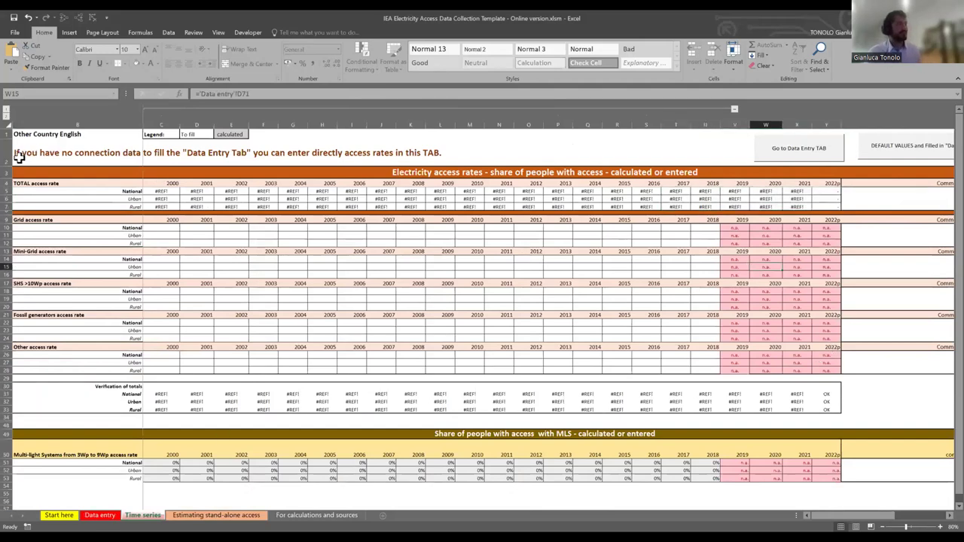
left_click(55, 160)
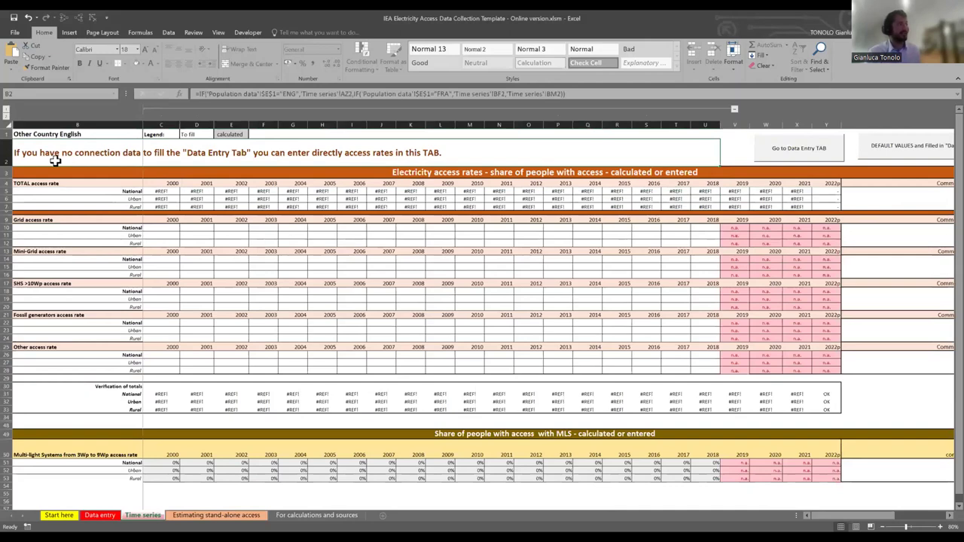
Step: Review the 2019 to 2022p cells of the total, grid and mini-grid access rates on the Time series sheet
left_click_drag(735, 190, 823, 202)
left_click_drag(730, 227, 815, 241)
left_click_drag(732, 258, 820, 274)
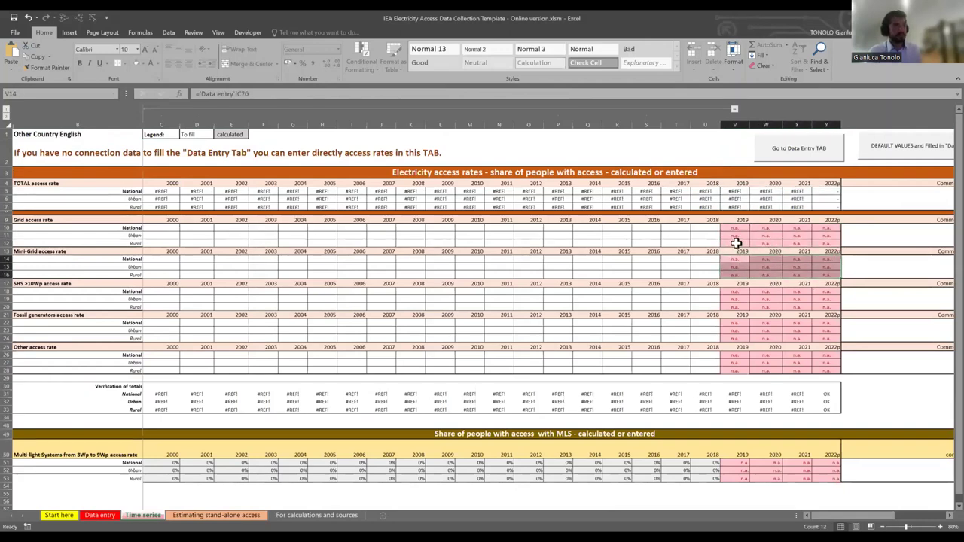
Step: Set the 2019 national TOTAL access rate to 90% on the Time series sheet and dismiss the change notice
left_click(734, 192)
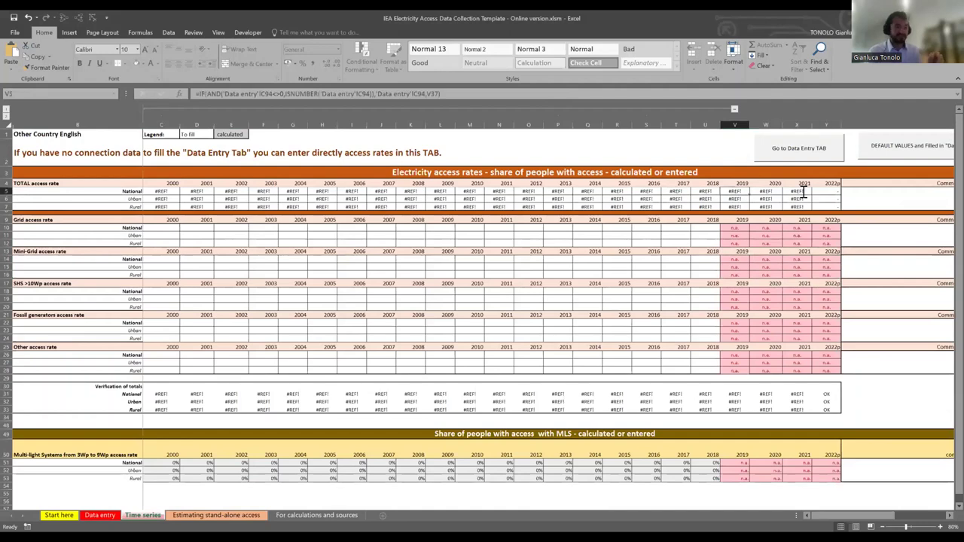
type("90%")
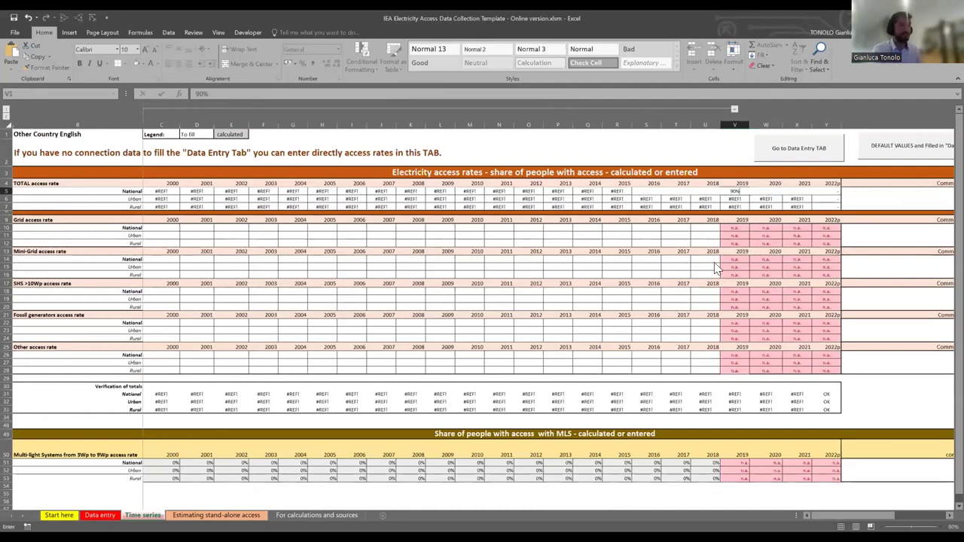
key("Return")
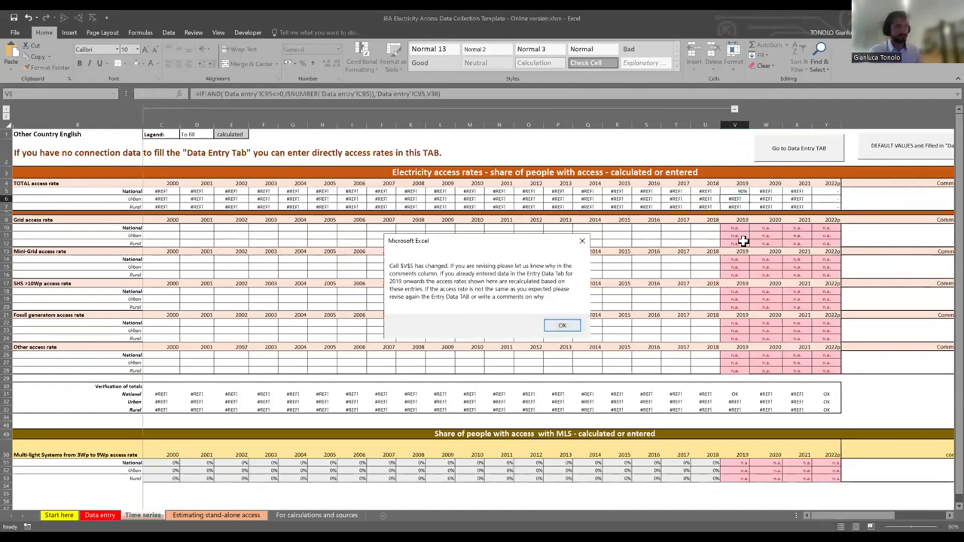
key("Return")
Step: Examine the Verification of totals block and its national check formula for 2000 on the Time series sheet
scroll(787, 337, "down", 2)
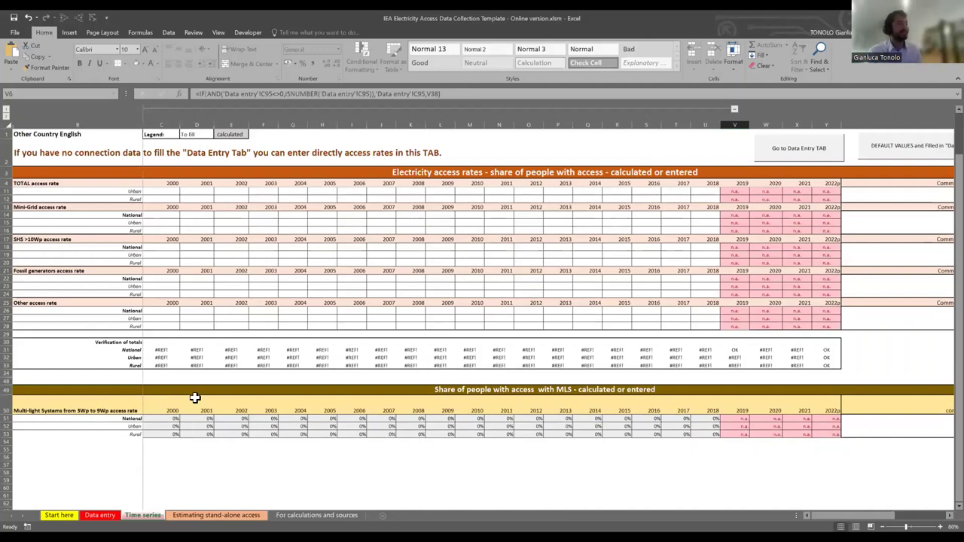
scroll(194, 398, "up", 2)
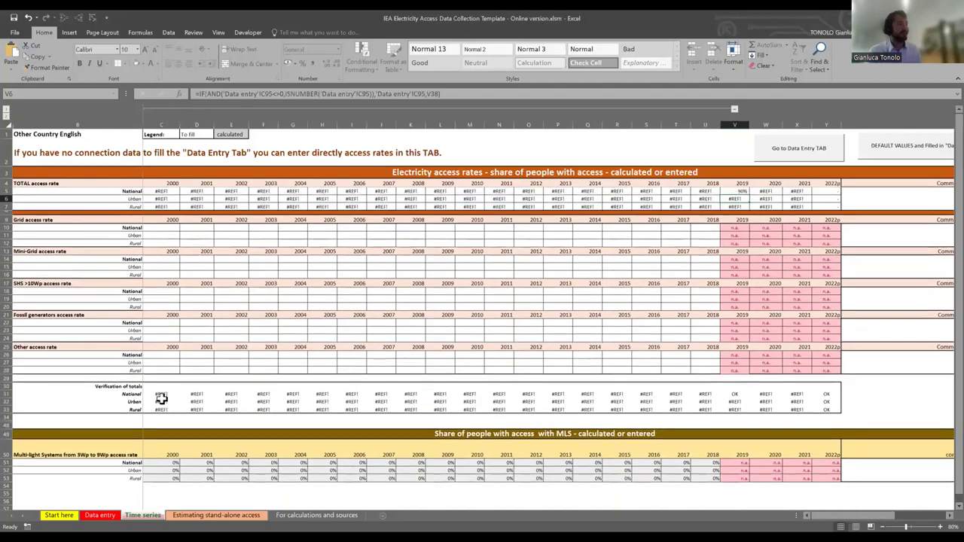
scroll(308, 420, "down", 6)
scroll(308, 419, "up", 6)
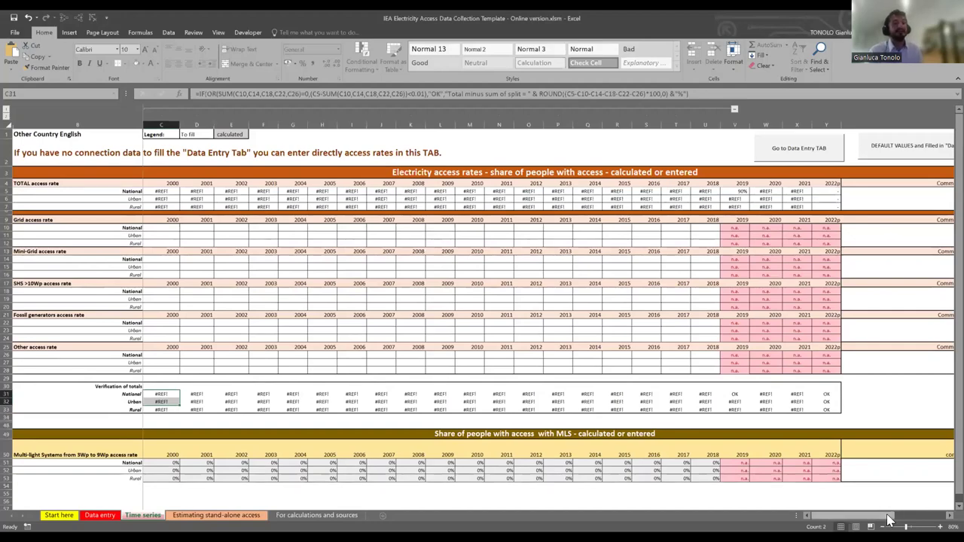
Step: Examine the Comments/Notes column, the default values option and the electricity access rate charts beside the time series
left_click_drag(888, 519, 905, 520)
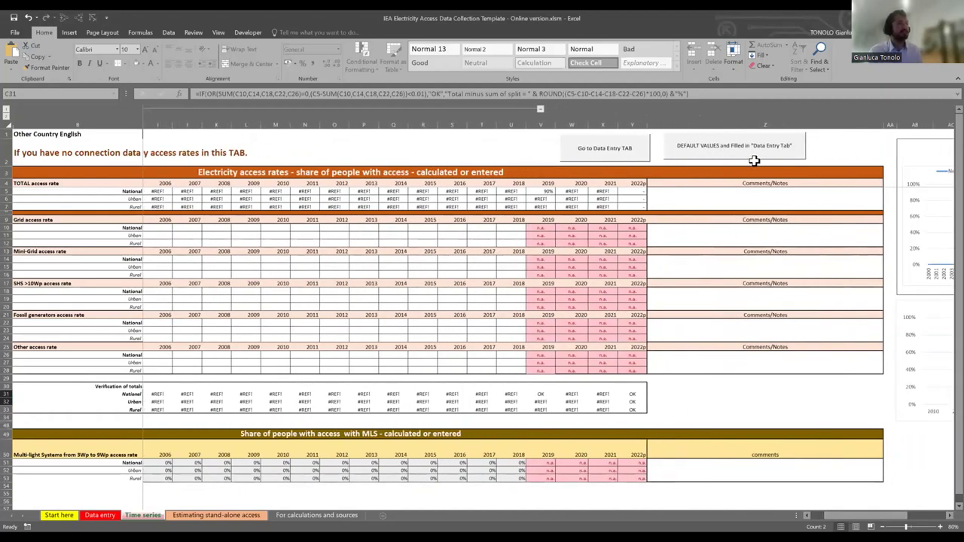
left_click(529, 155)
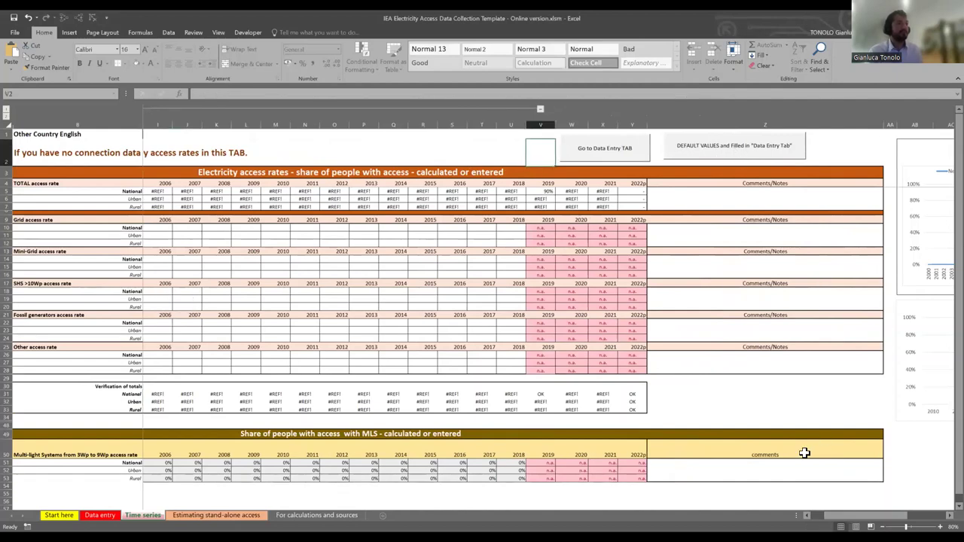
left_click_drag(871, 520, 911, 520)
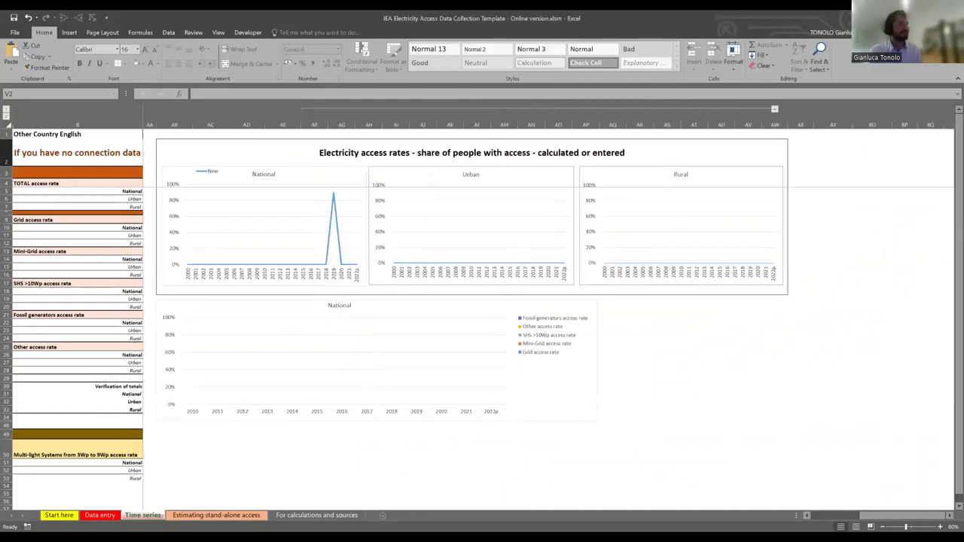
left_click_drag(873, 517, 836, 516)
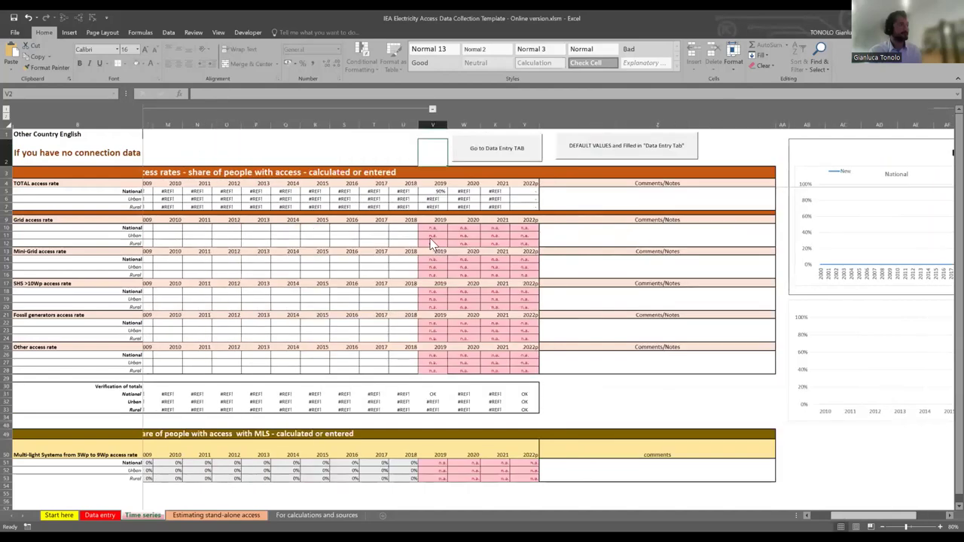
Step: Set the 2019 national access rates to 80% grid, 4% mini-grid and 6% SHS >10Wp, and check them in the charts
left_click(425, 232)
type("80%")
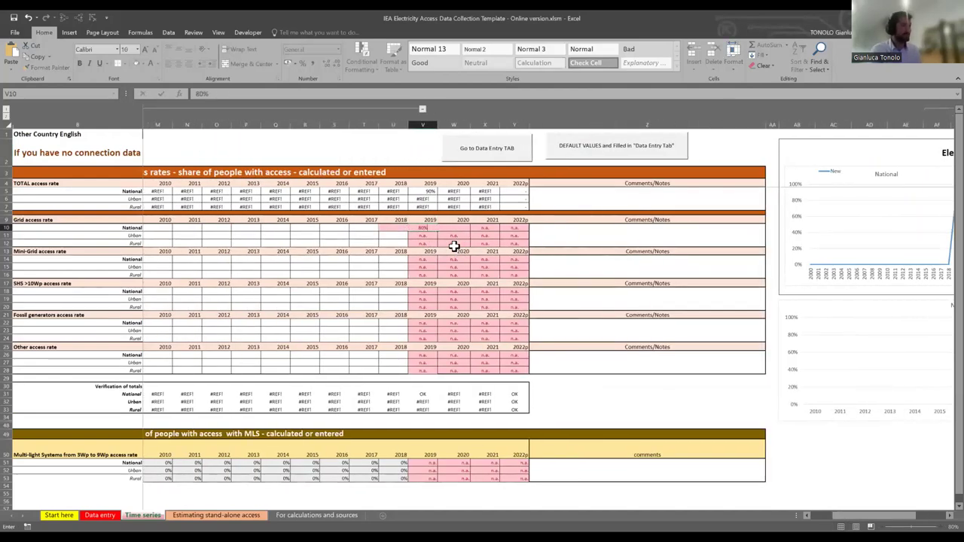
key("Return")
type("10%")
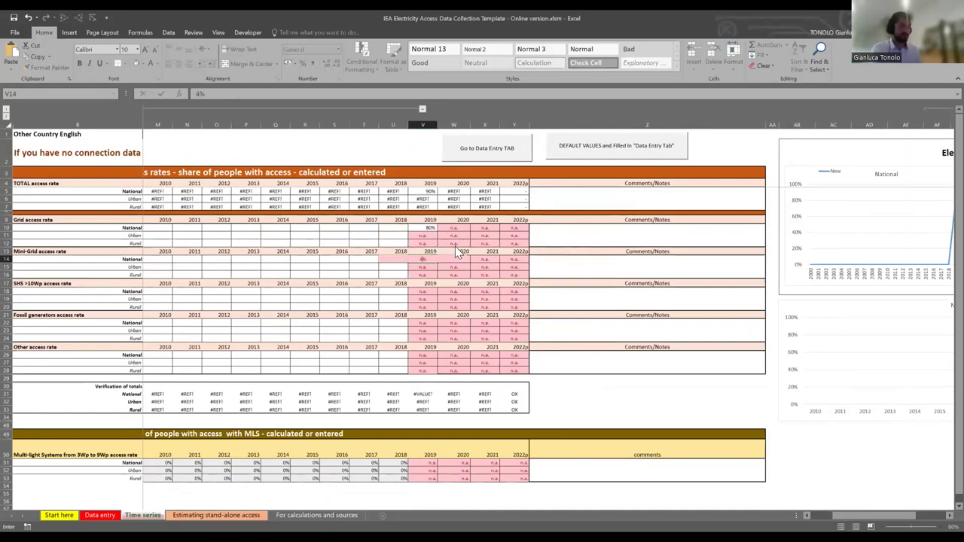
key("Return")
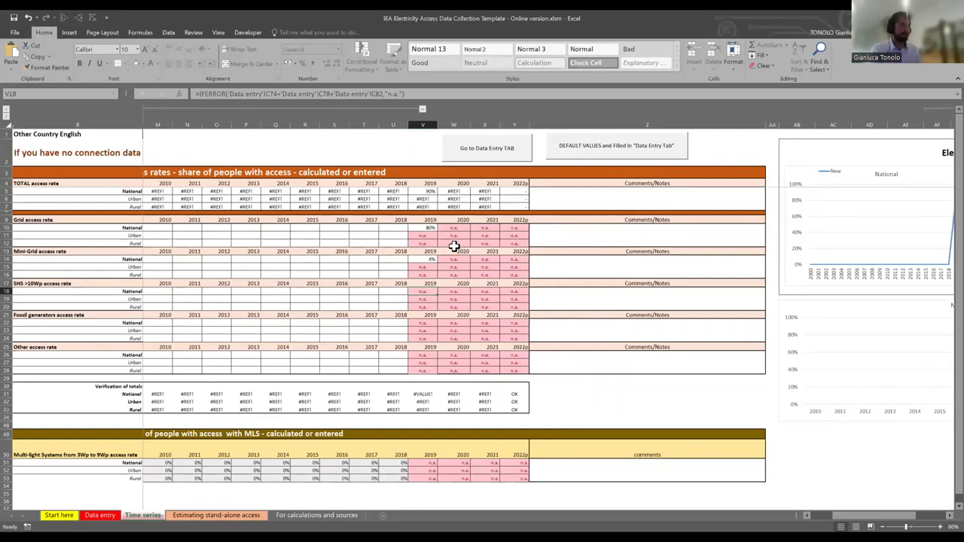
type("6")
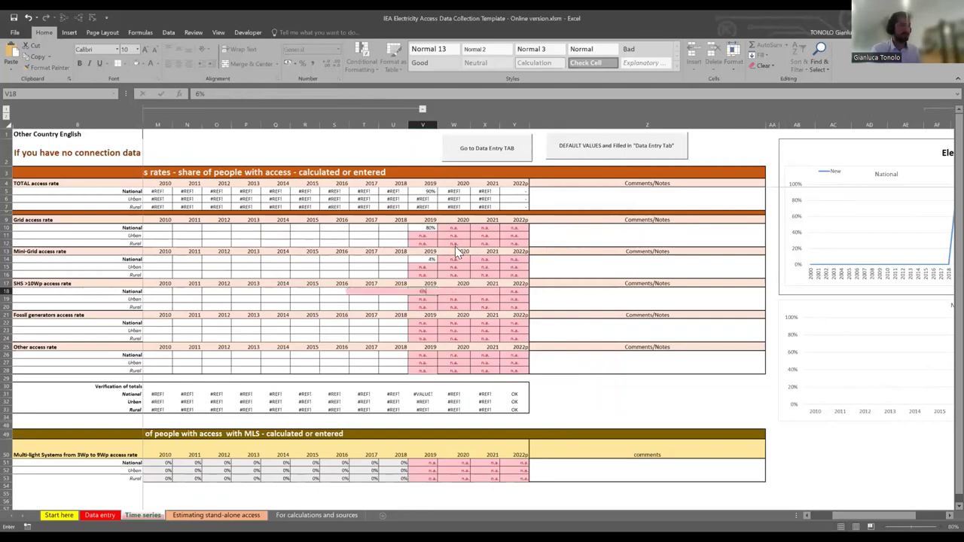
key("Return")
left_click(558, 325)
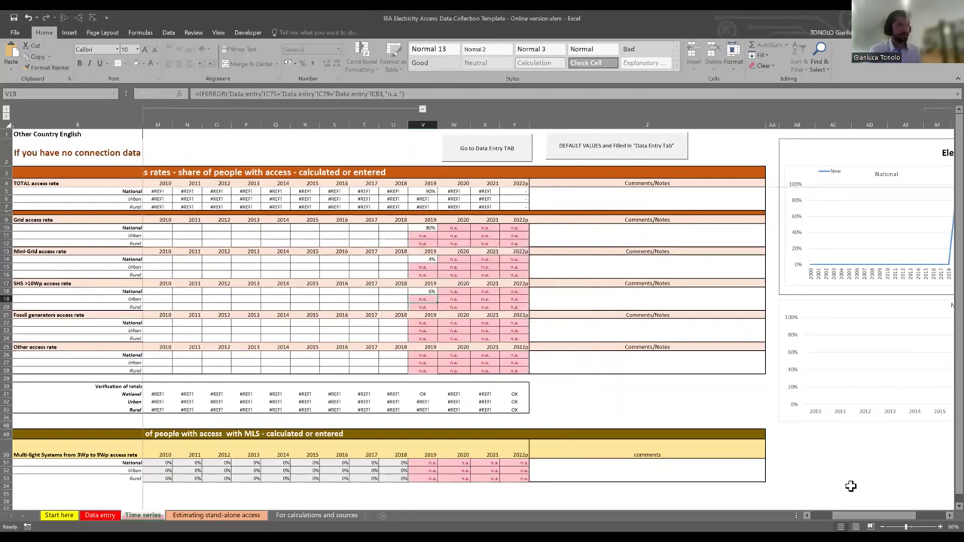
left_click_drag(866, 486, 920, 485)
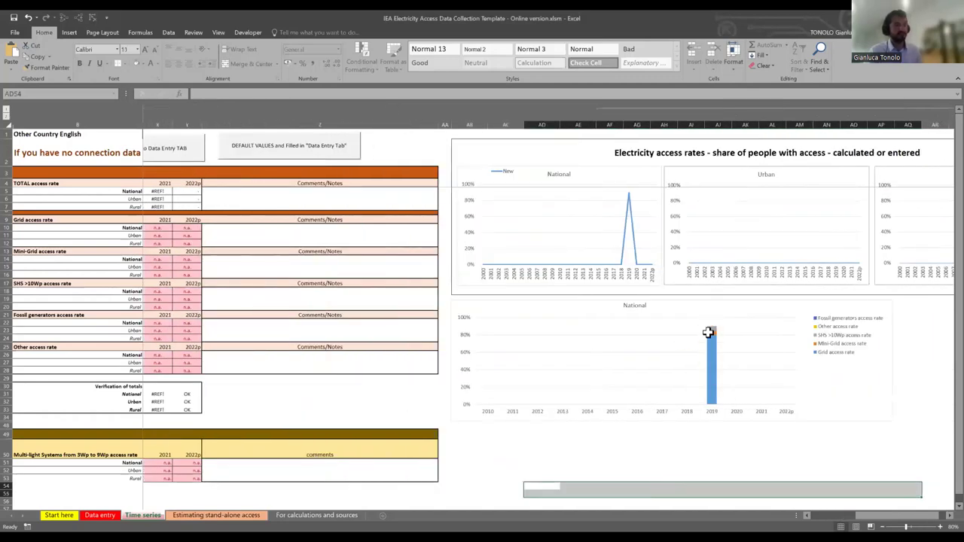
Step: Go to the Estimating stand-alone access sheet and look at the lifetime options offered for Solar Home Systems
left_click(653, 452)
left_click(216, 513)
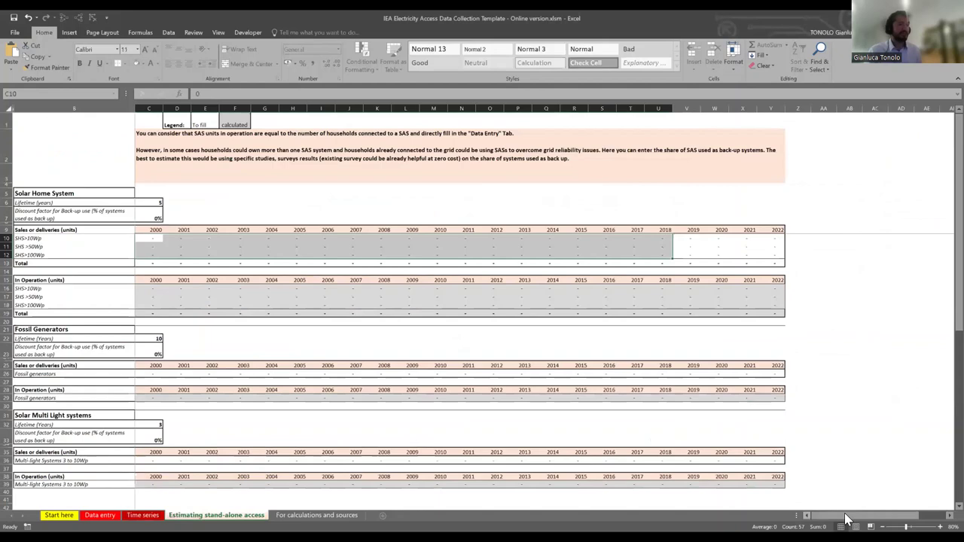
left_click(184, 254)
left_click(154, 204)
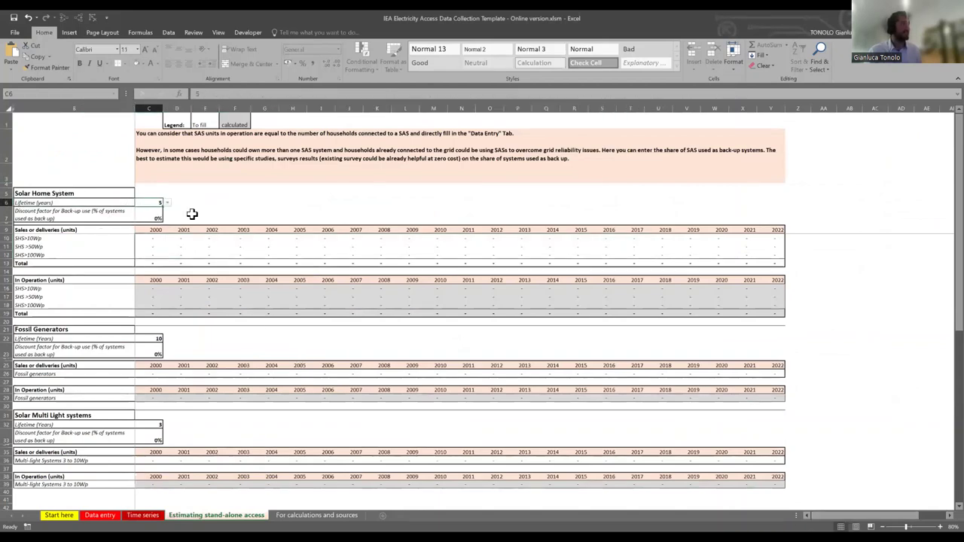
left_click(168, 204)
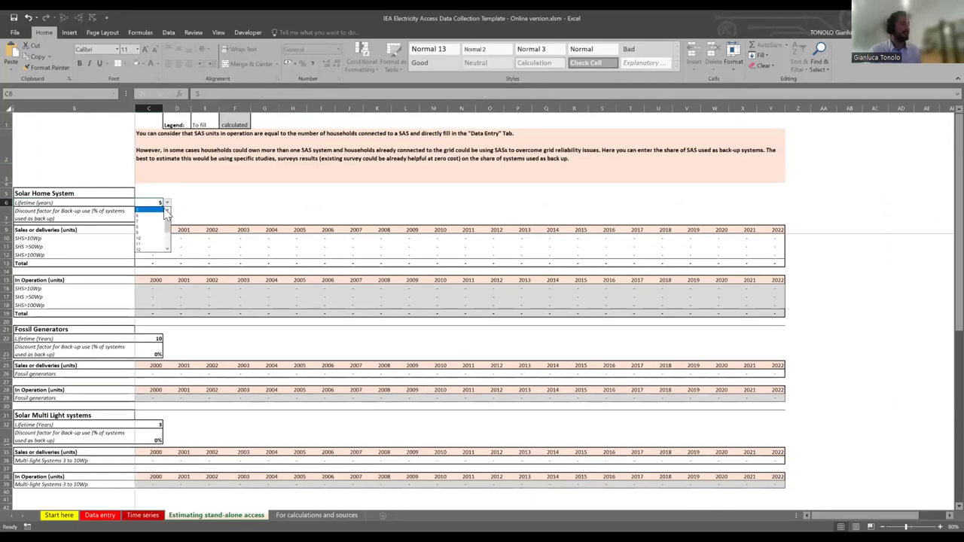
key("Escape")
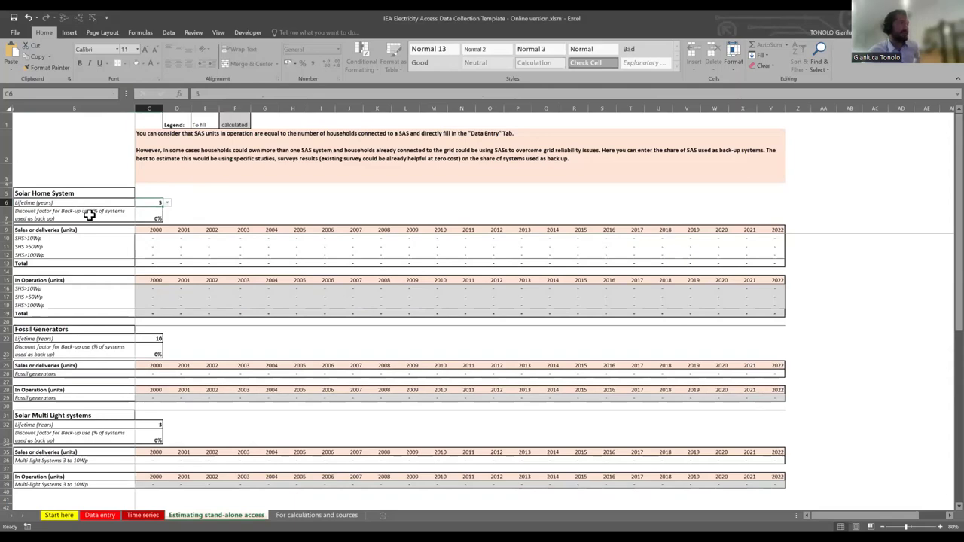
Step: Set the Solar Home System discount factor for back-up use to 5%
left_click(37, 218)
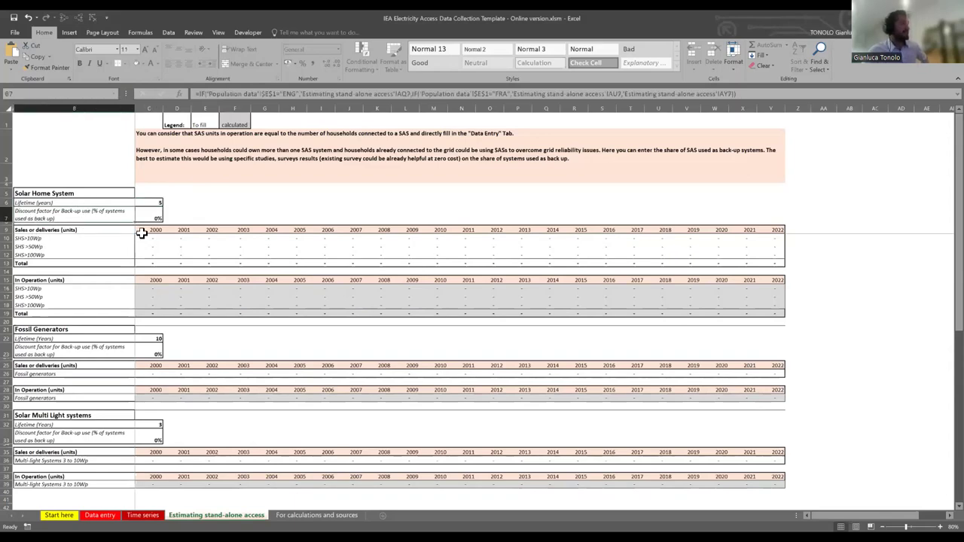
key("Right")
type("5")
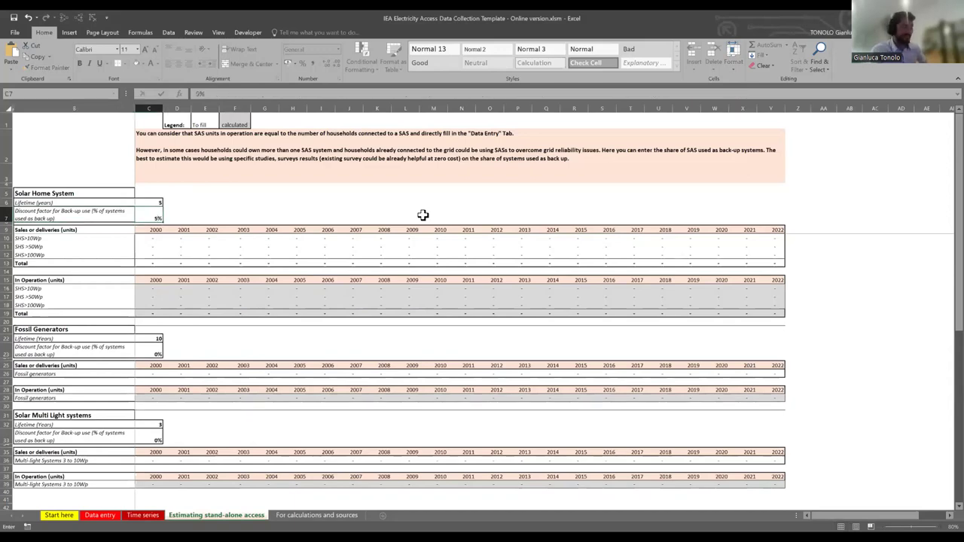
key("Return")
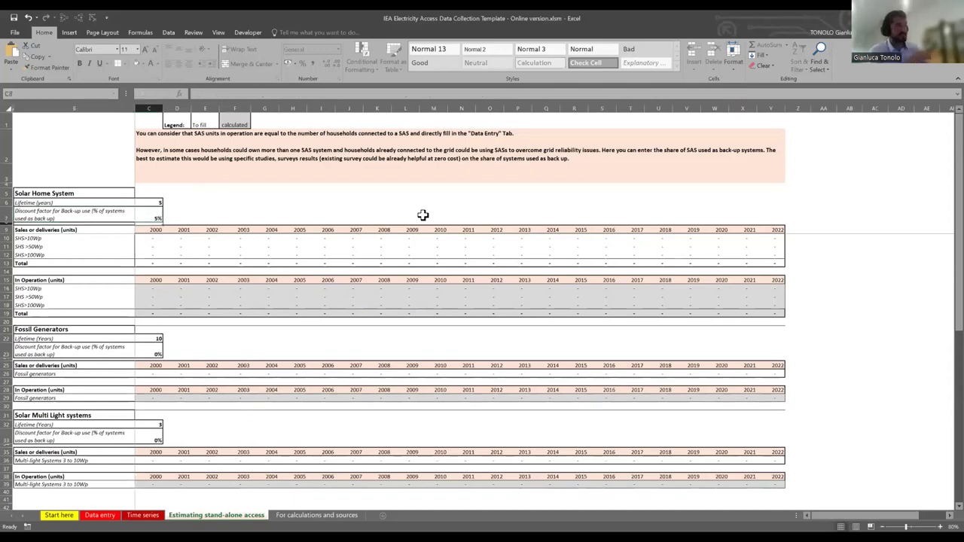
Step: Enter SHS>10Wp sales or deliveries of 1,000 for 2000, 5,000 for 2001, 500 for 2002 and 100,000 for 2003
left_click(150, 238)
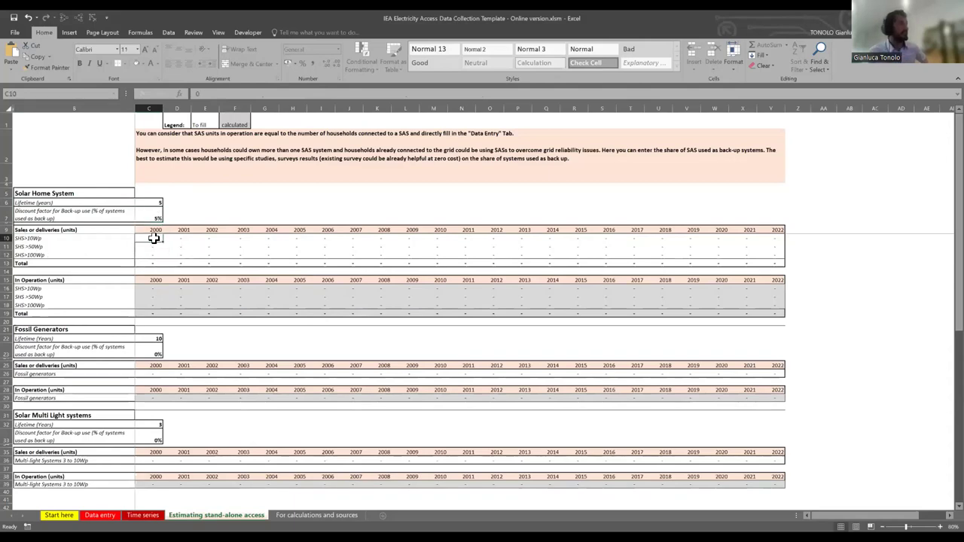
left_click_drag(43, 239, 49, 247)
key("Right")
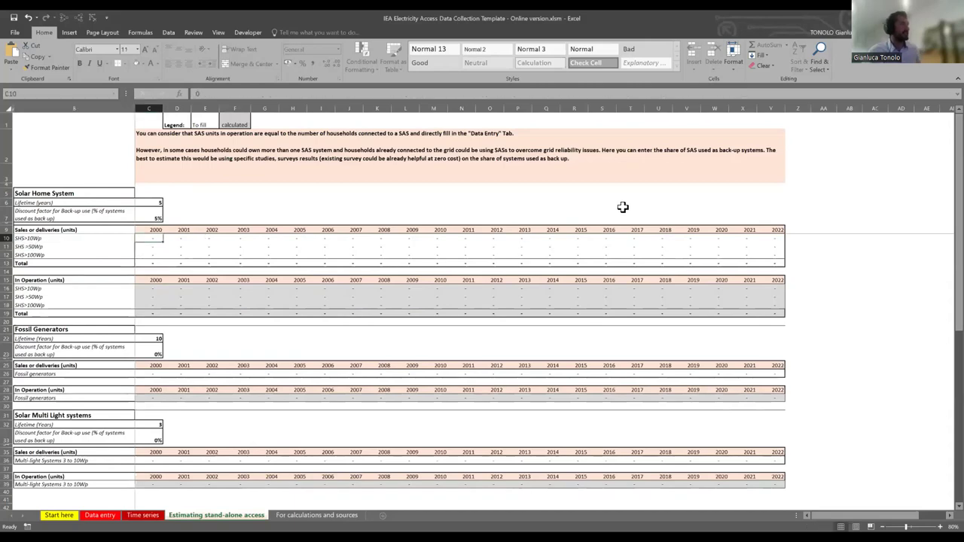
type("1,0")
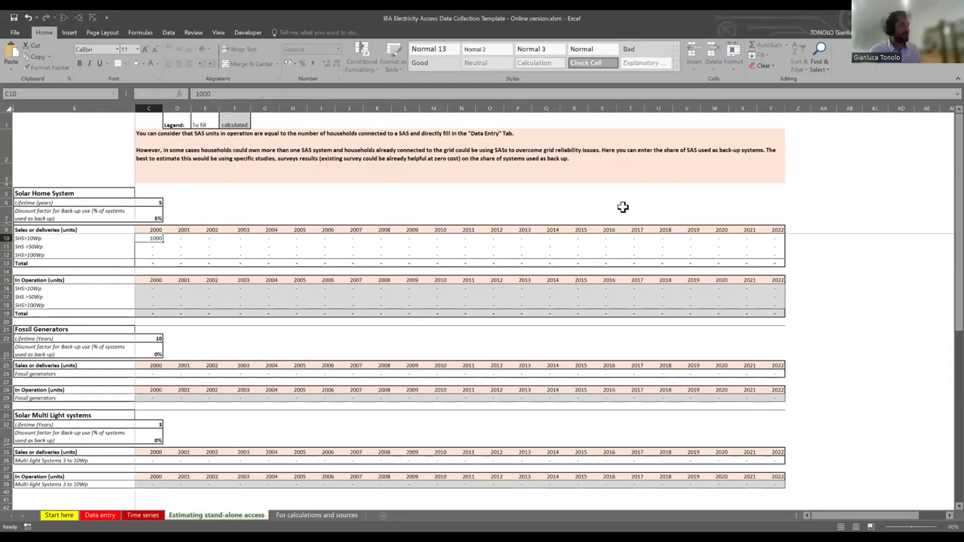
type("00")
key("Right")
type("5000")
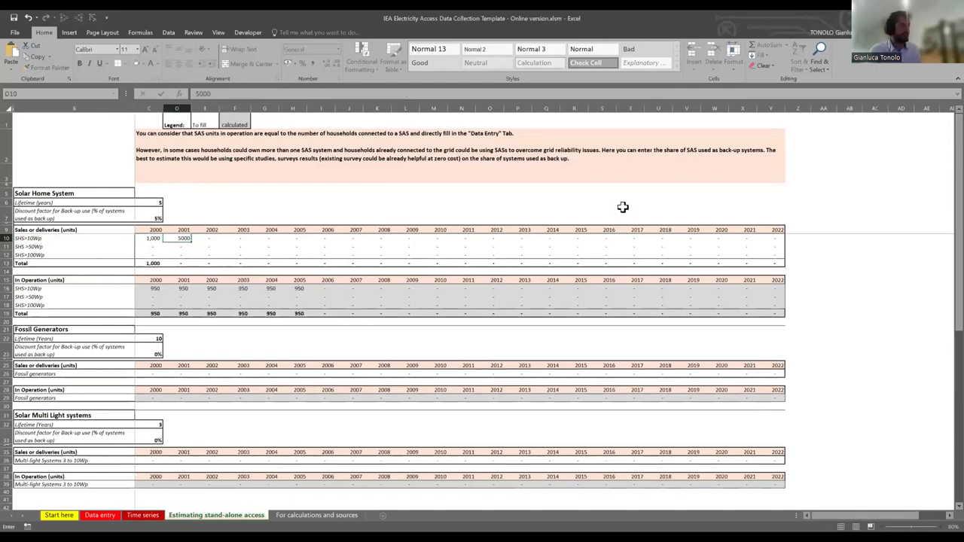
key("Right")
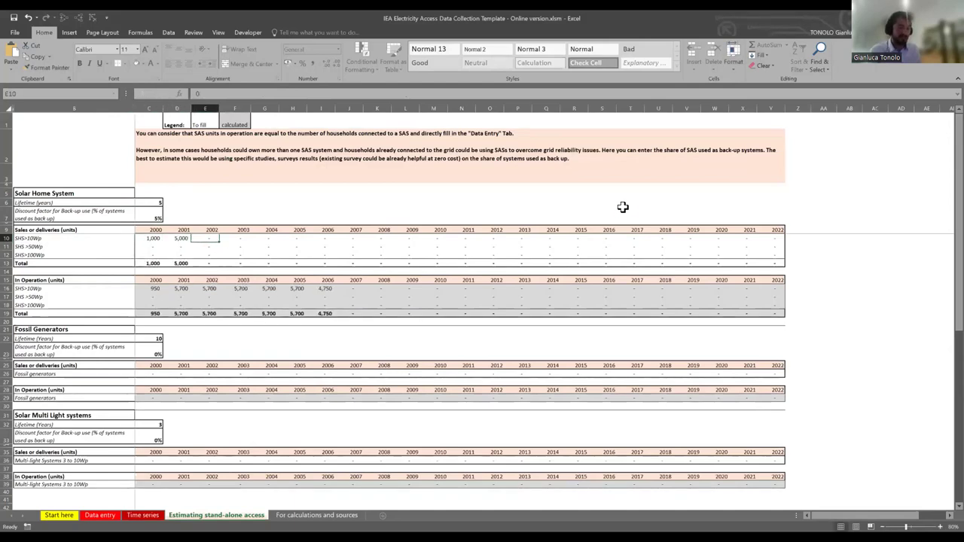
type("500")
key("Right")
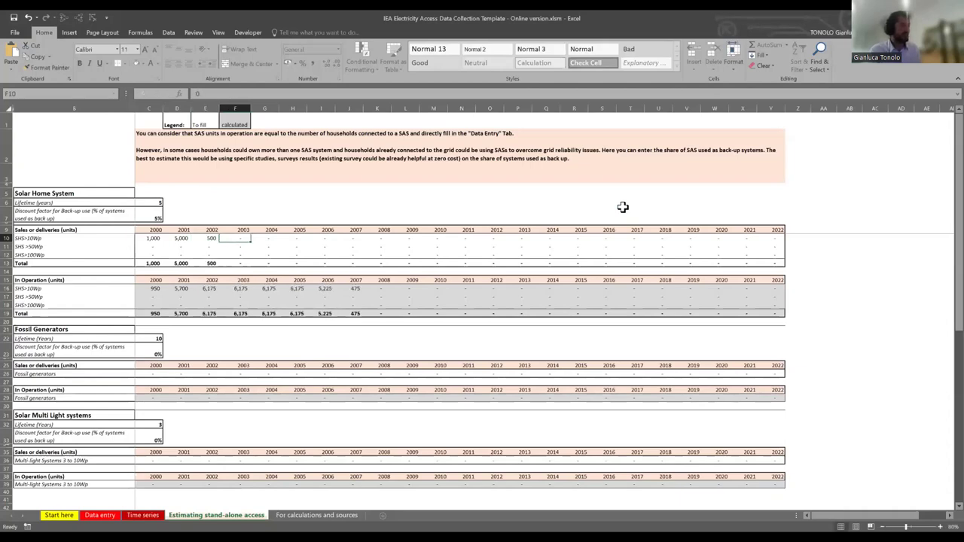
type("100,000")
key("Right")
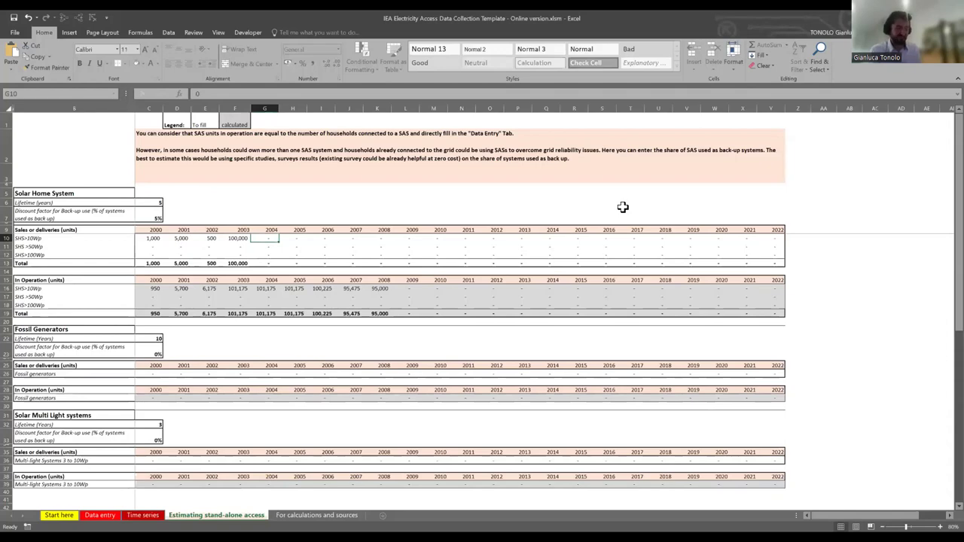
Step: Enter SHS>10Wp sales of 15,000 for 2004, 100 for 2005 and 15,556 for 2006, plus an arbitrary large figure for 2007
type("15")
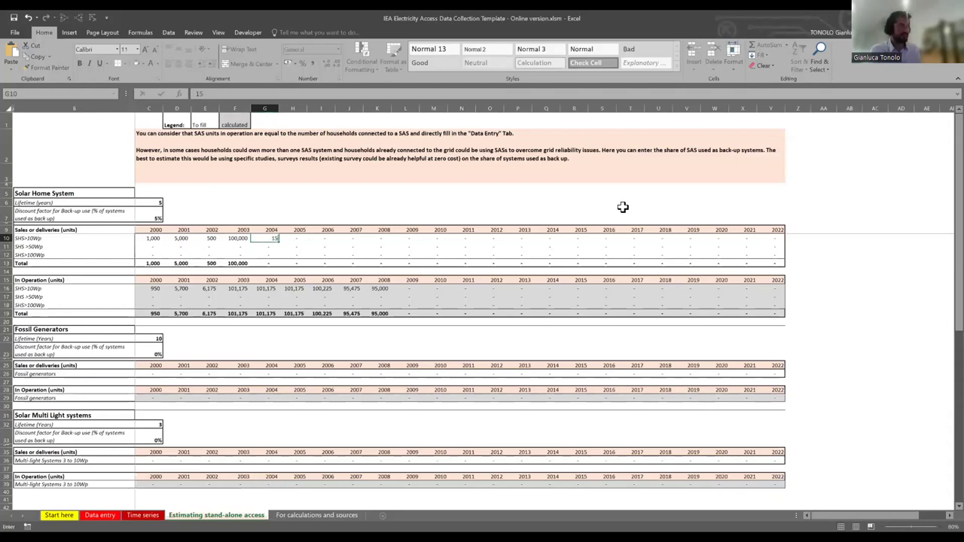
type(",000")
key("Right")
type("100")
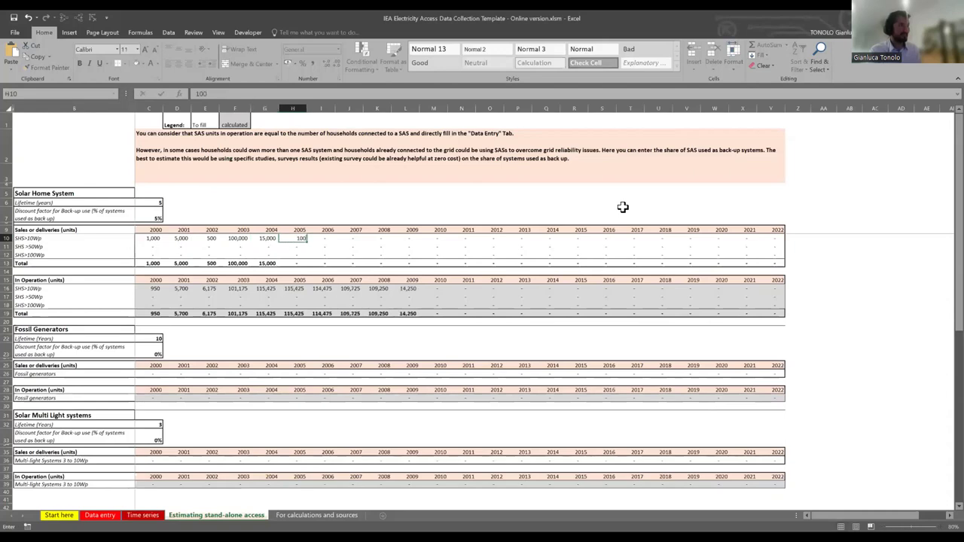
key("Right")
type("15,556")
key("Right")
type("56546564854")
key("ctrl+Return")
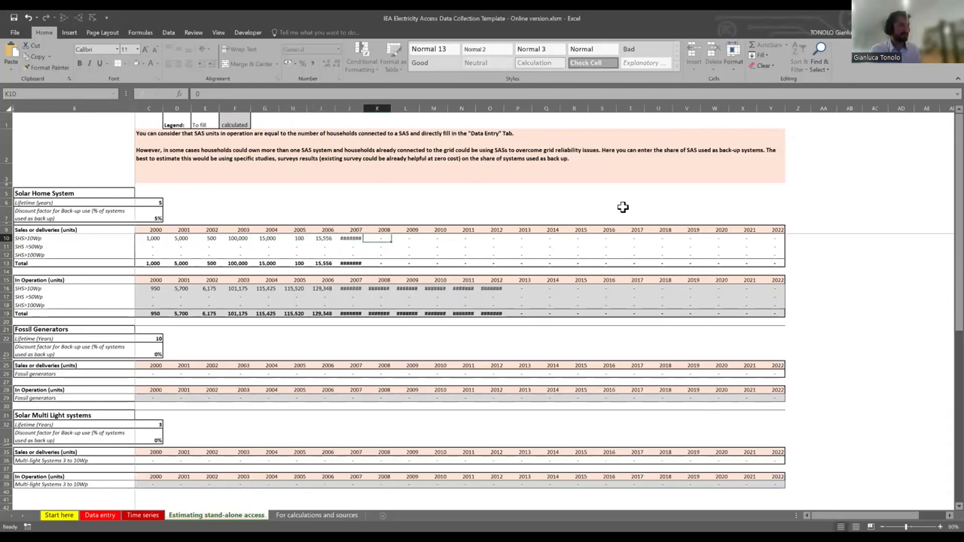
Step: Try to widen the 2007 column to fit its large sales figure
key("Down")
key("Up")
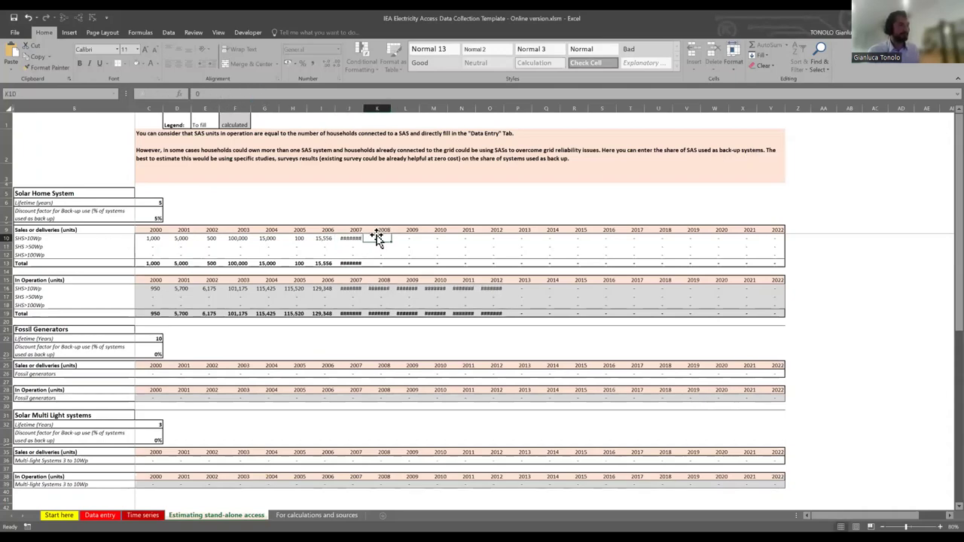
left_click(362, 109)
key("shift+Right")
left_click(362, 109)
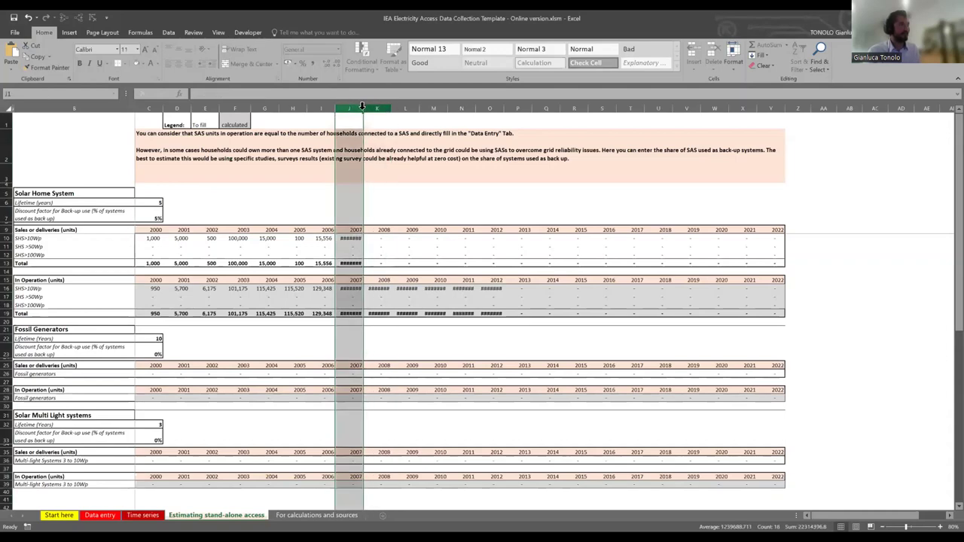
left_click(328, 258)
key("ctrl+space")
Step: Shorten the 2007 SHS>10Wp sales figure to 565,465
left_click(349, 238)
left_click(248, 95)
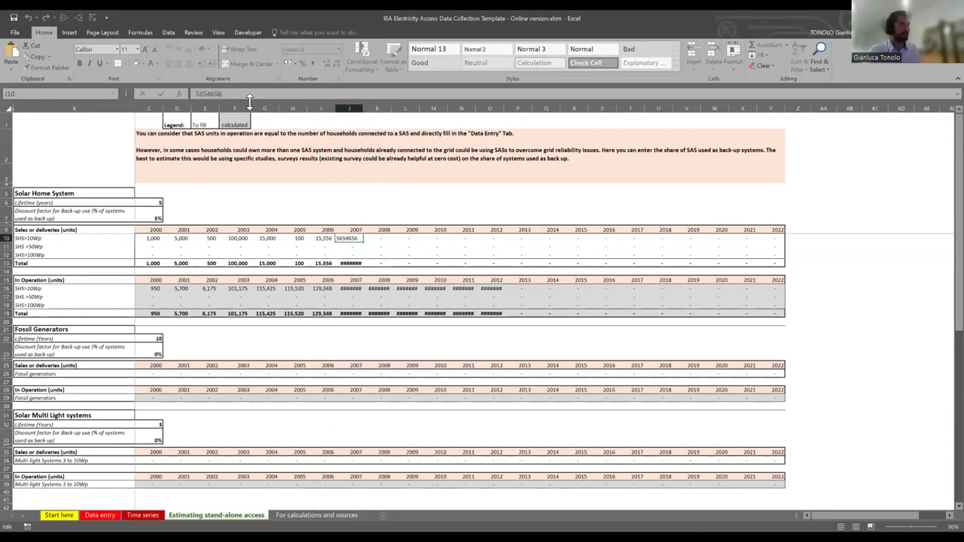
key("Return")
Step: Examine the SHS>10Wp In Operation row and its formulas from 2000 to 2012 against the entered sales, lifetime and discount factor
left_click_drag(147, 289, 485, 292)
left_click(155, 217)
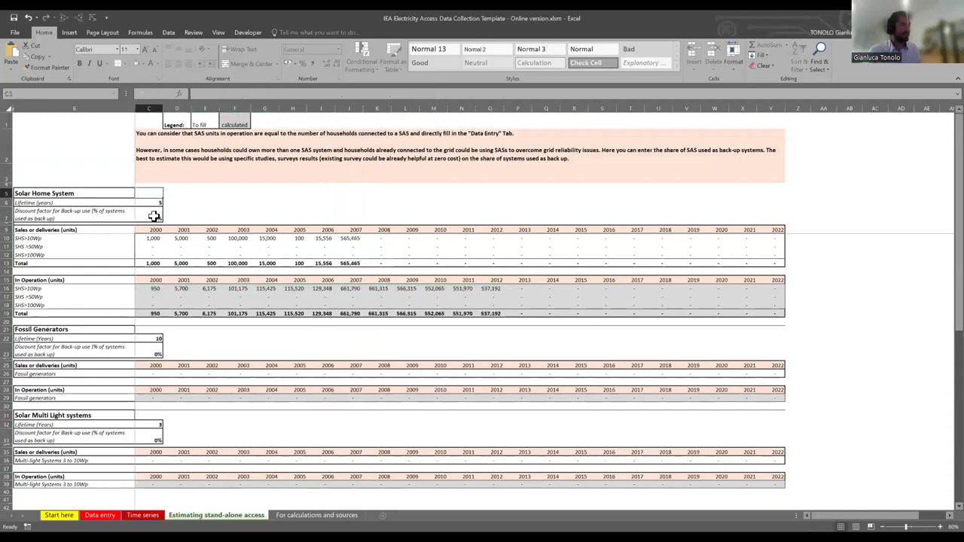
left_click(155, 202)
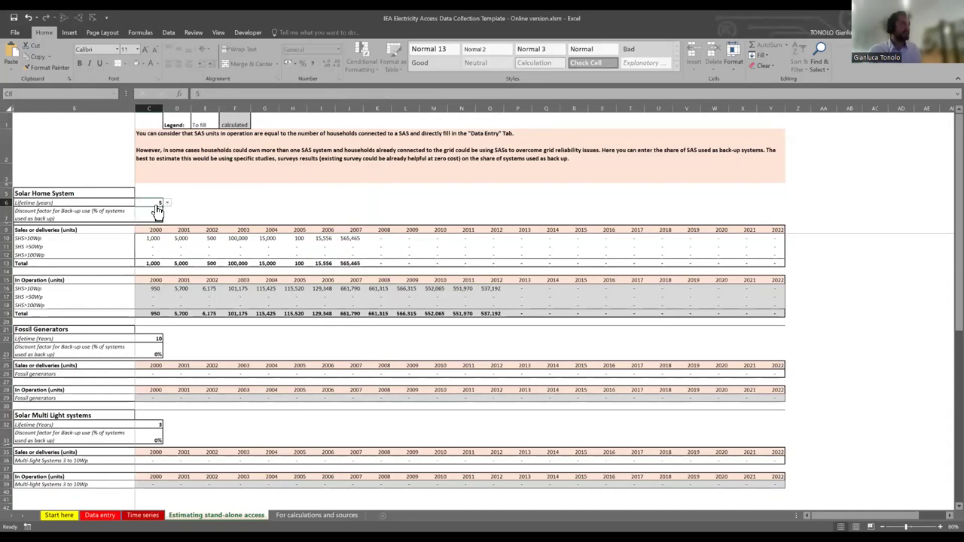
left_click(156, 238)
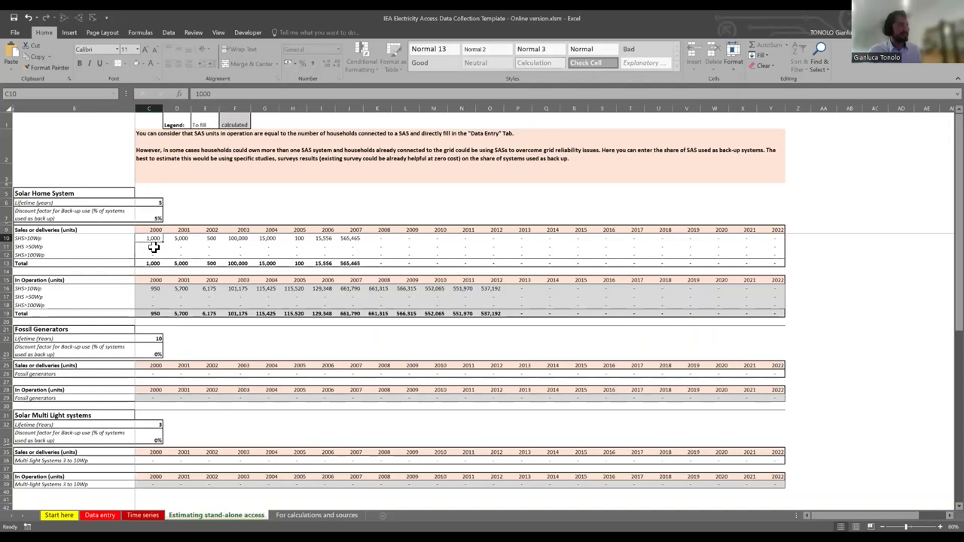
left_click(149, 287)
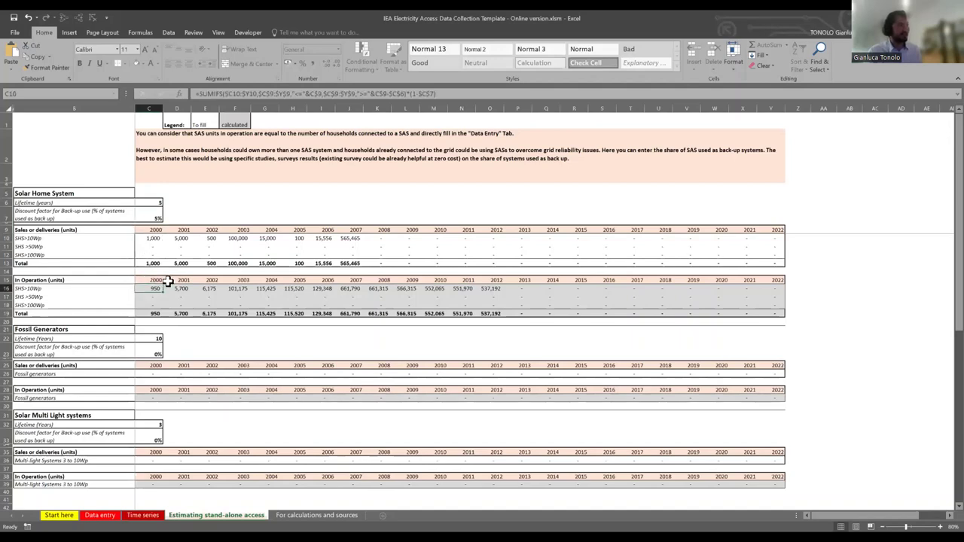
left_click(296, 291)
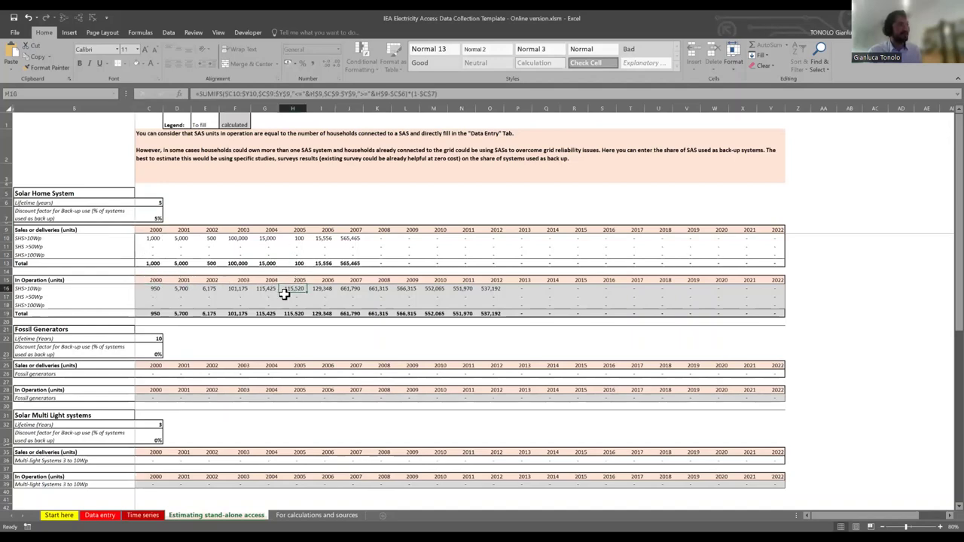
left_click(322, 288)
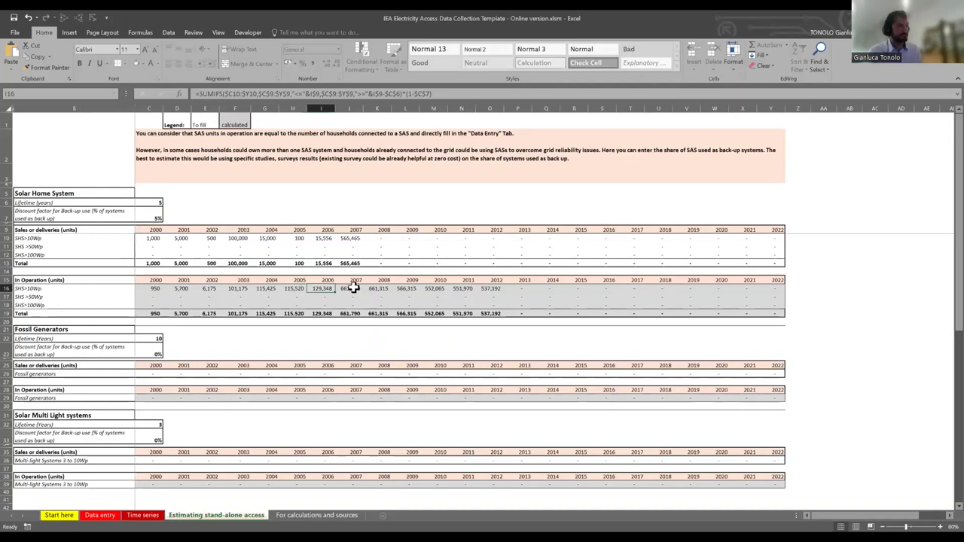
left_click(178, 287)
left_click(321, 287)
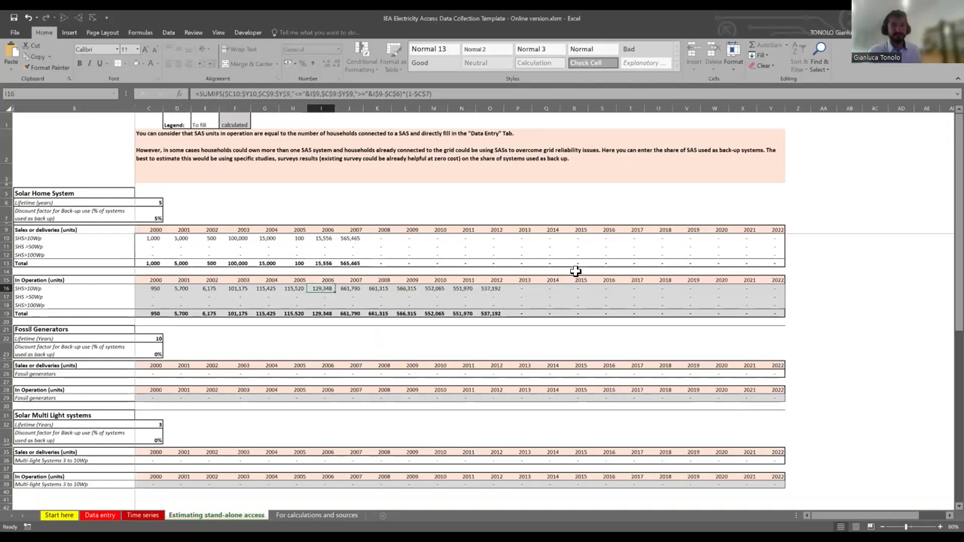
left_click(543, 331)
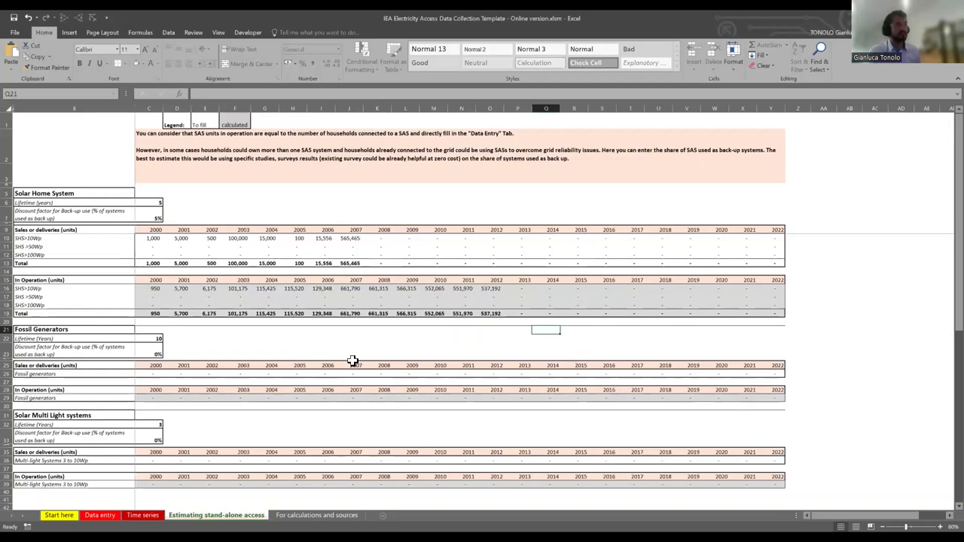
left_click_drag(159, 296, 493, 292)
left_click(494, 292)
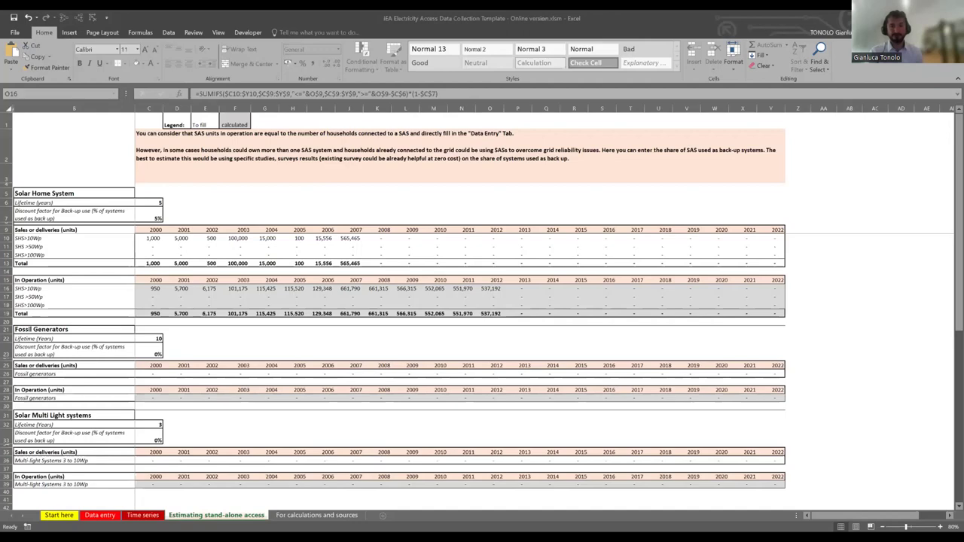
left_click(743, 339)
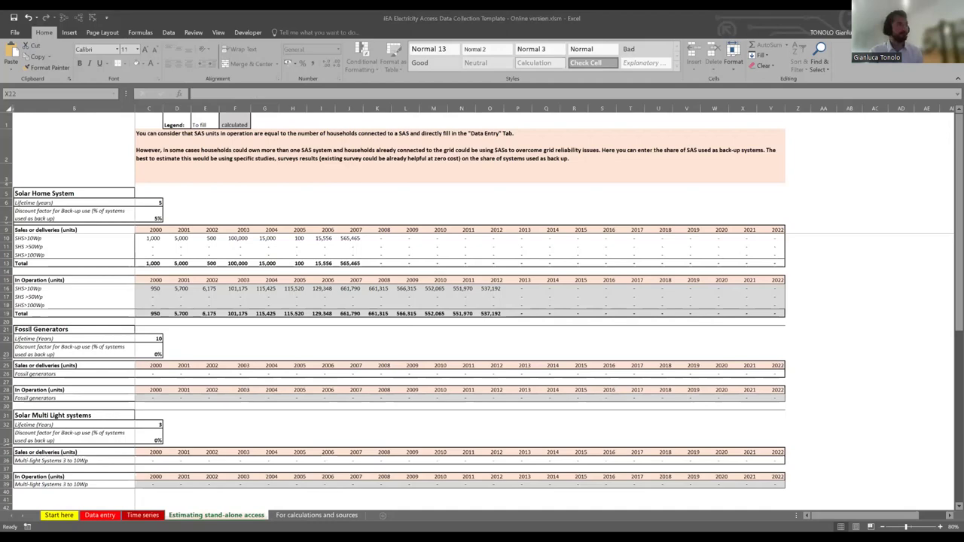
Step: Switch to the Exercise Master workbook and read the exercise description and its list of data sheets on Start Here
key("alt+Tab")
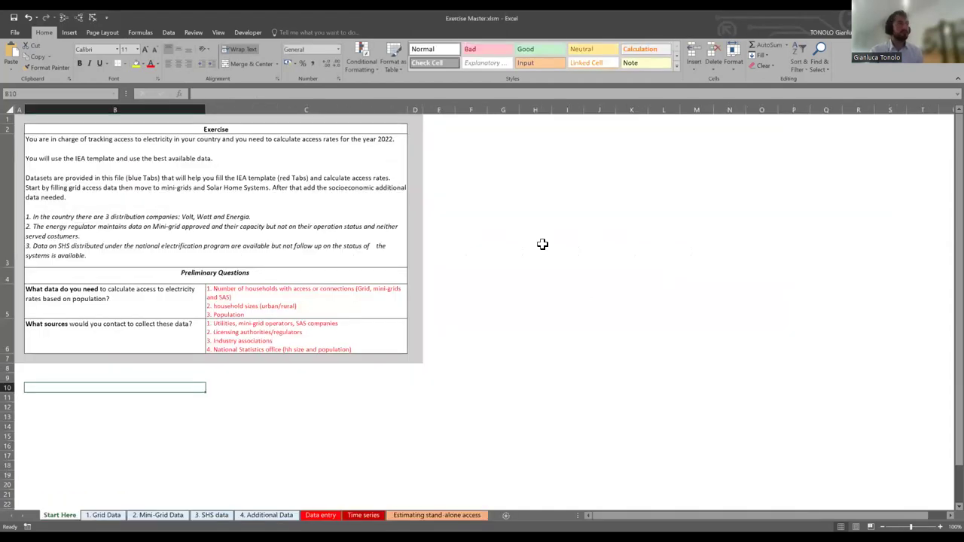
left_click(507, 213)
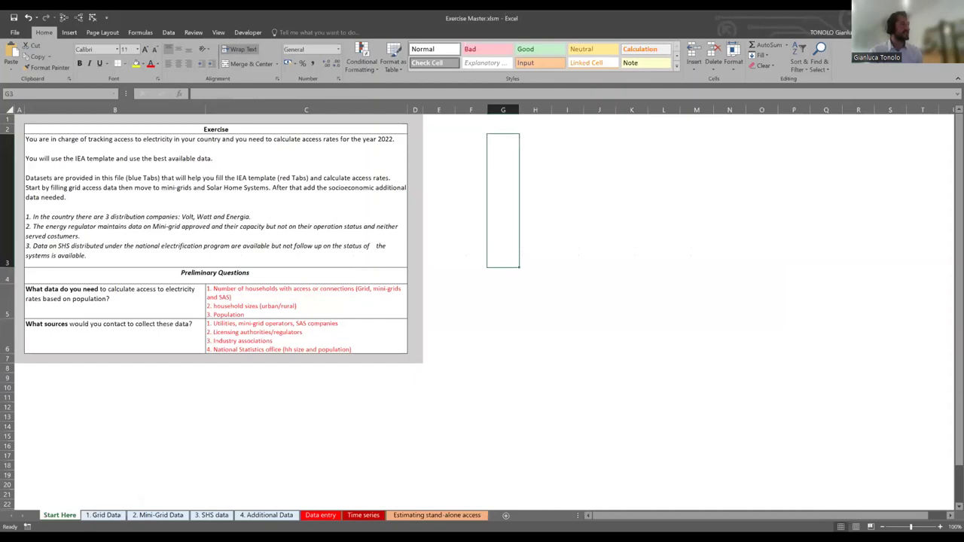
left_click(96, 152)
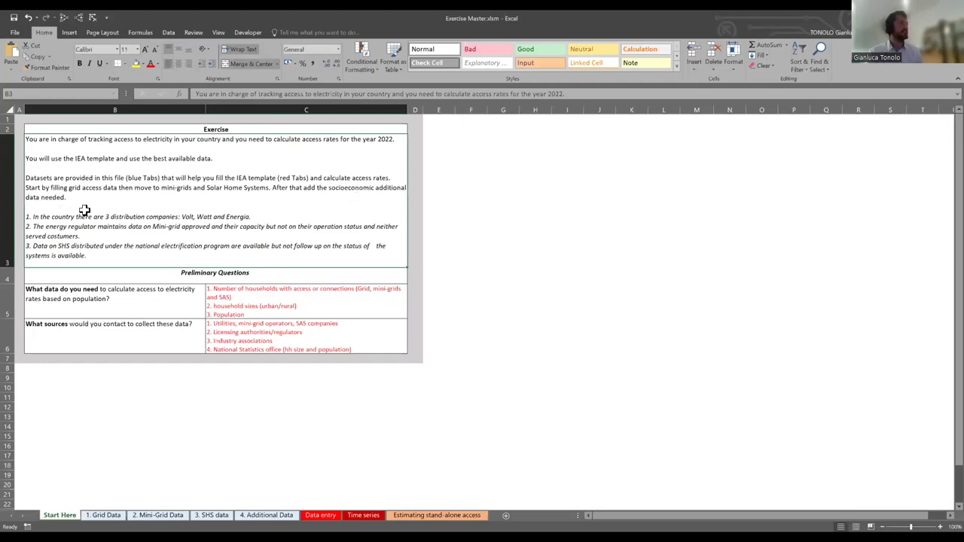
left_click(103, 515)
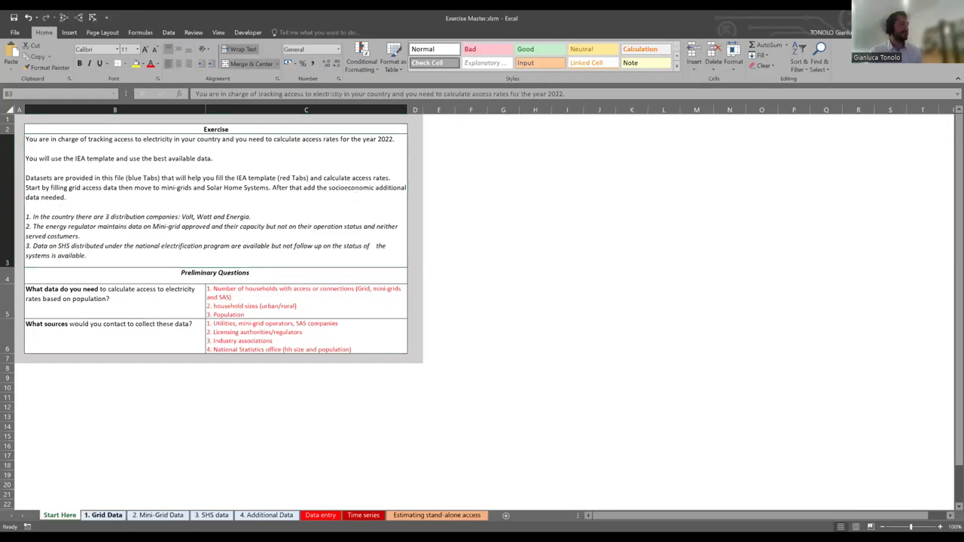
left_click(183, 515)
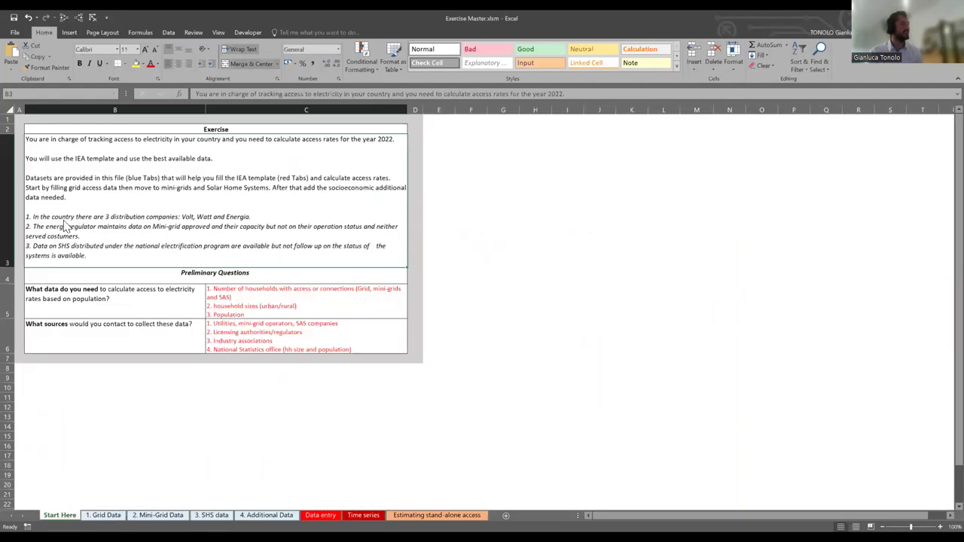
Step: Look over the template's Data entry and Time series sheets
left_click(317, 510)
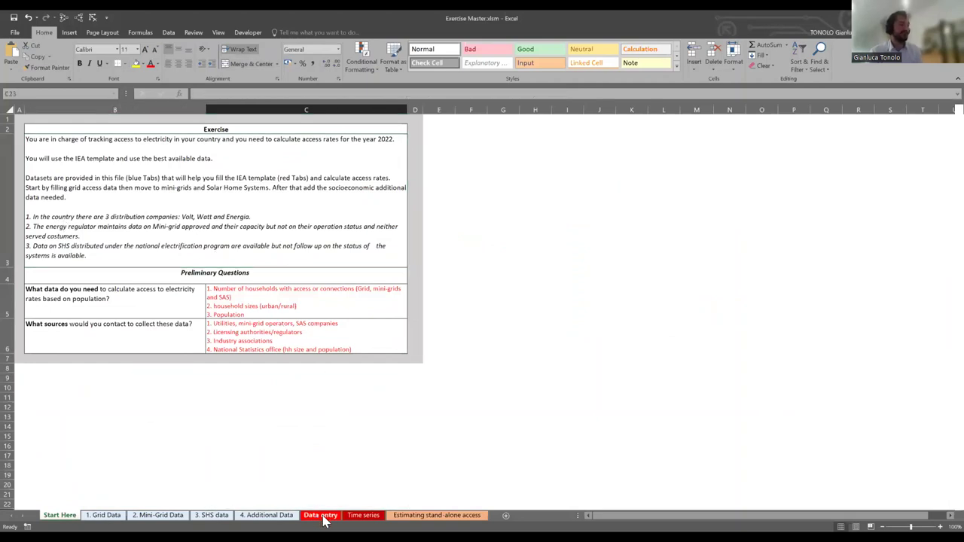
left_click(322, 516)
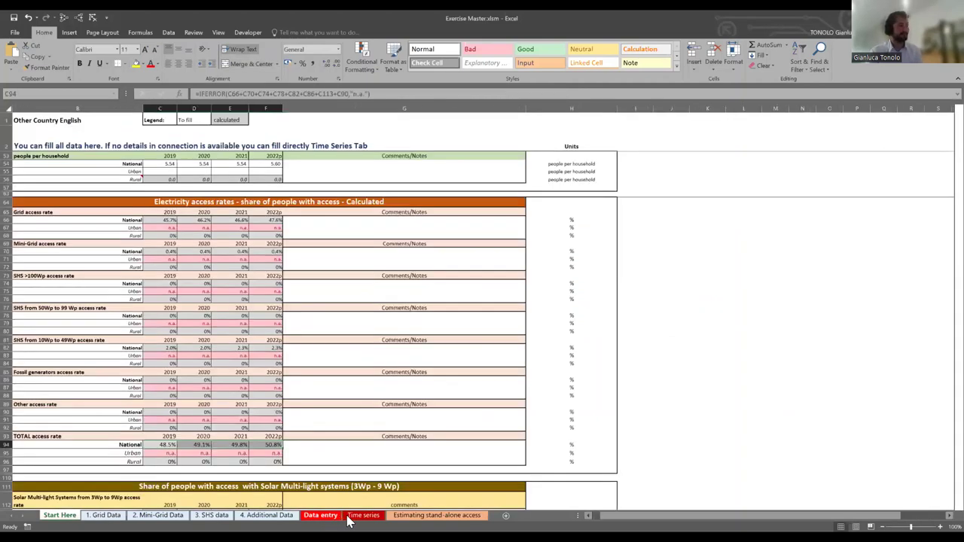
left_click(362, 515)
left_click(320, 515)
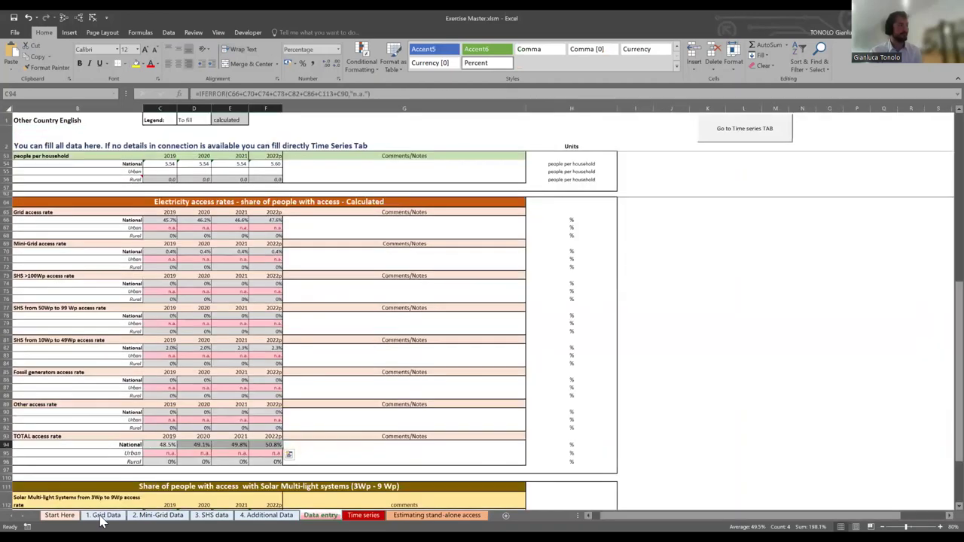
Step: Review the Grid Data sheet's customer tables for Volt, Watt and Energia and its guiding questions and answers
left_click(103, 516)
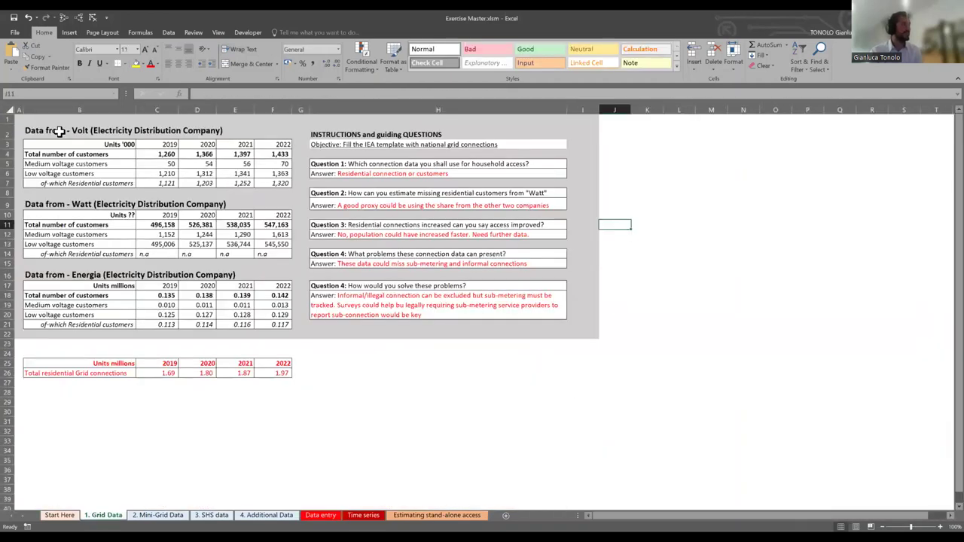
left_click(58, 131)
left_click(69, 199)
left_click(83, 276)
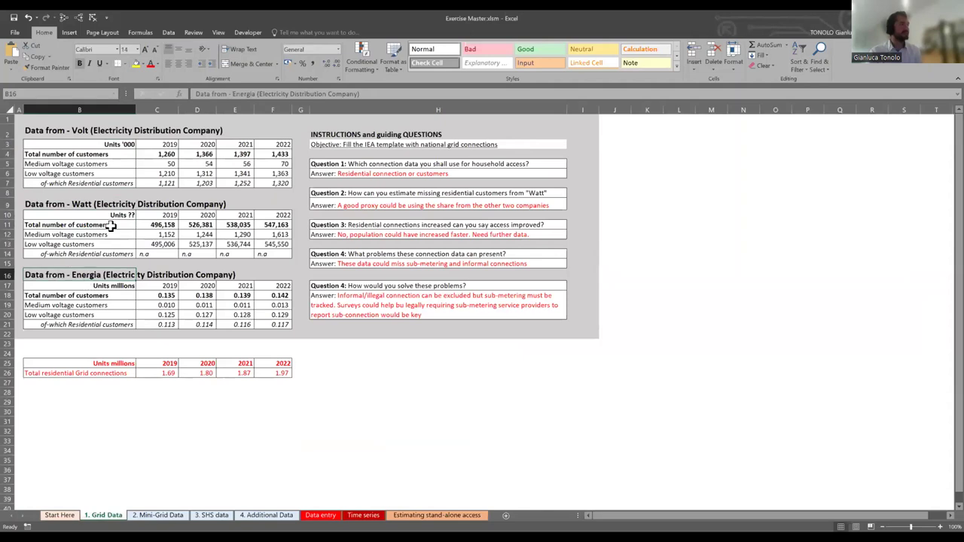
left_click_drag(167, 224, 262, 241)
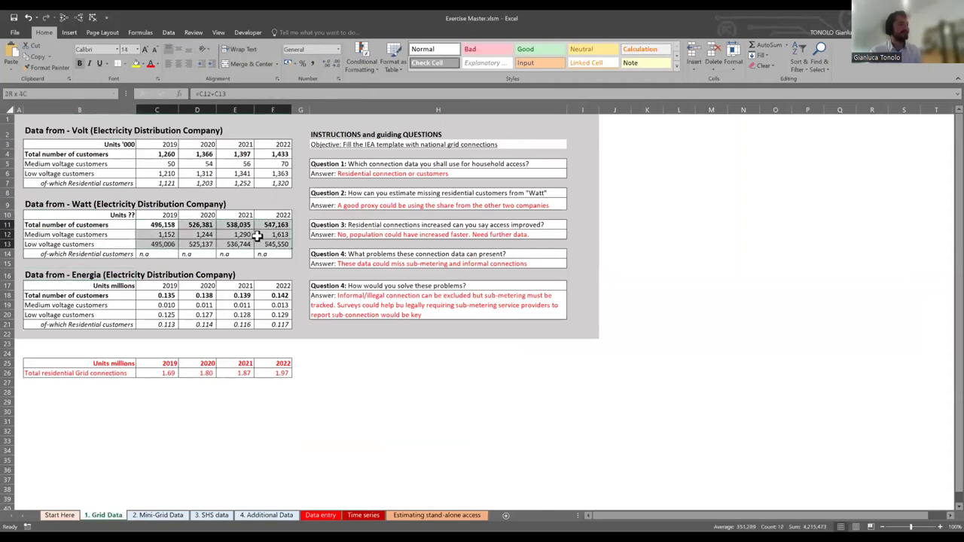
left_click_drag(164, 154, 279, 173)
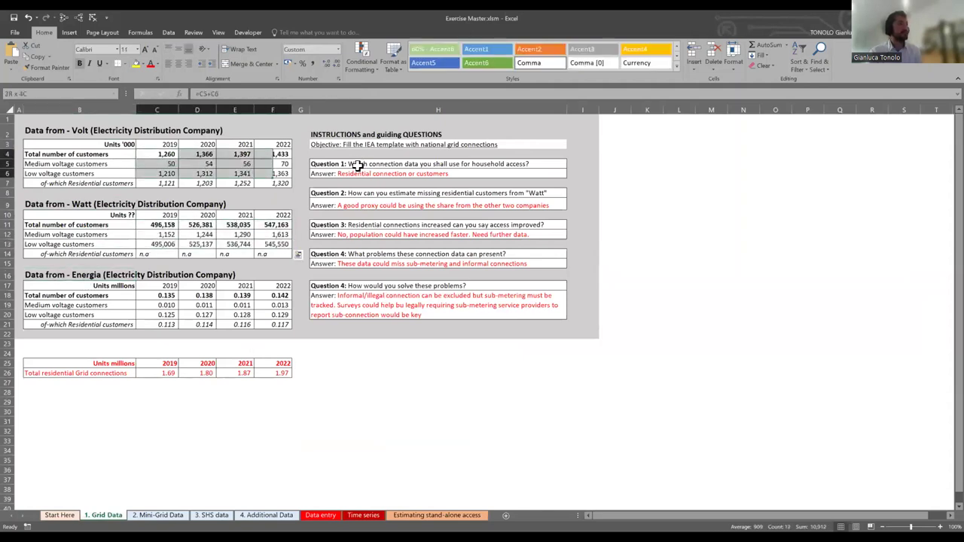
left_click(360, 205)
left_click(351, 235)
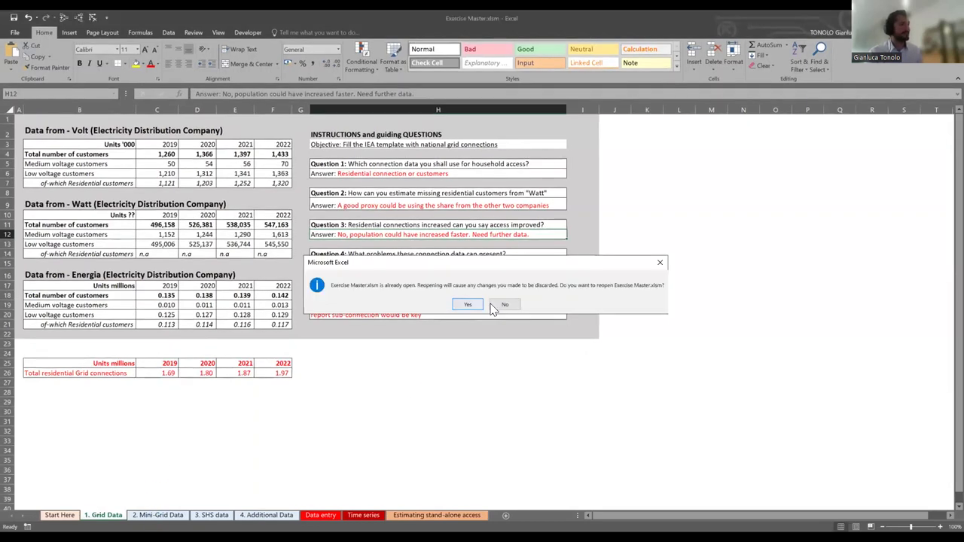
Step: Decline reopening the workbook, and compare the unit labels of the Watt and Energia customer tables
left_click(494, 306)
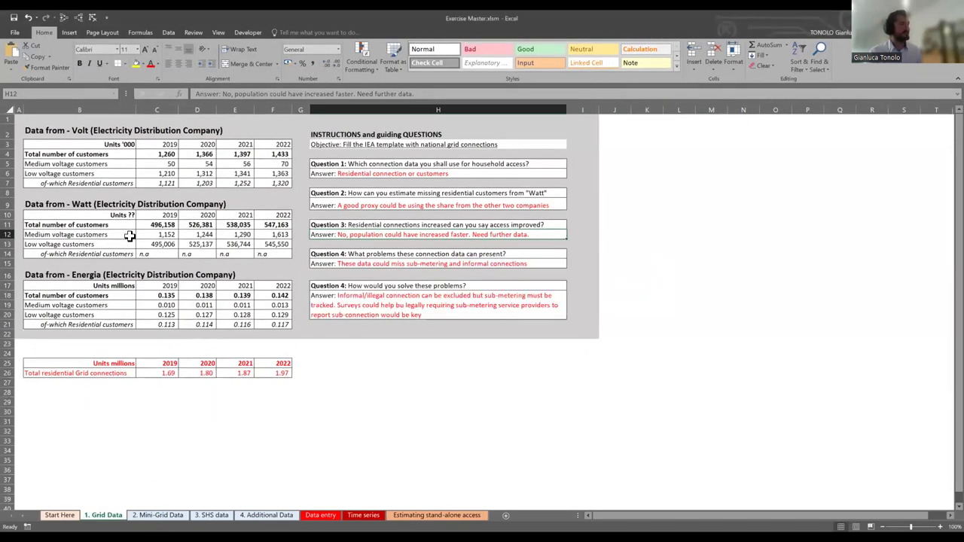
left_click(95, 218)
left_click(123, 224)
left_click(123, 216)
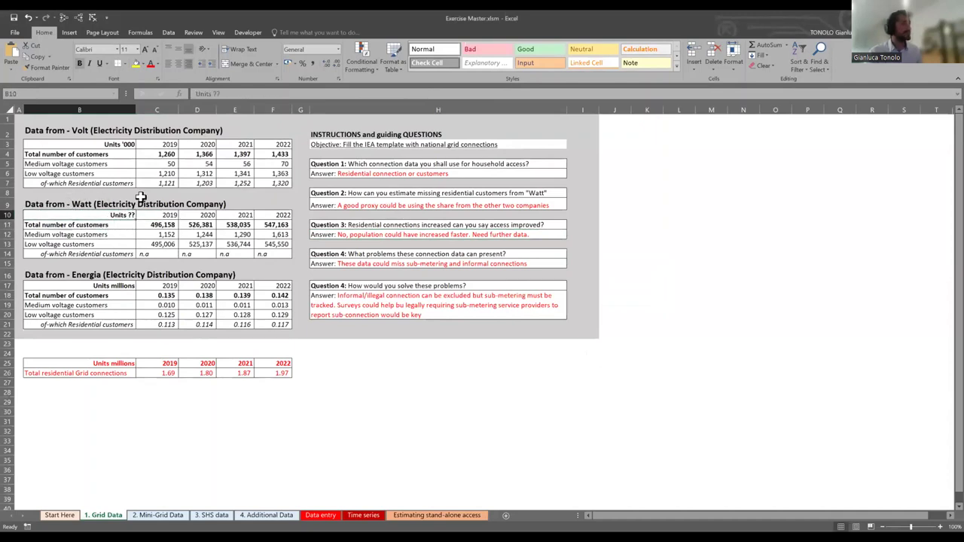
left_click(109, 286)
Step: Renumber the duplicate Question 4, "How would you solve these problems?", as Question 5 on the Grid Data sheet
left_click(346, 288)
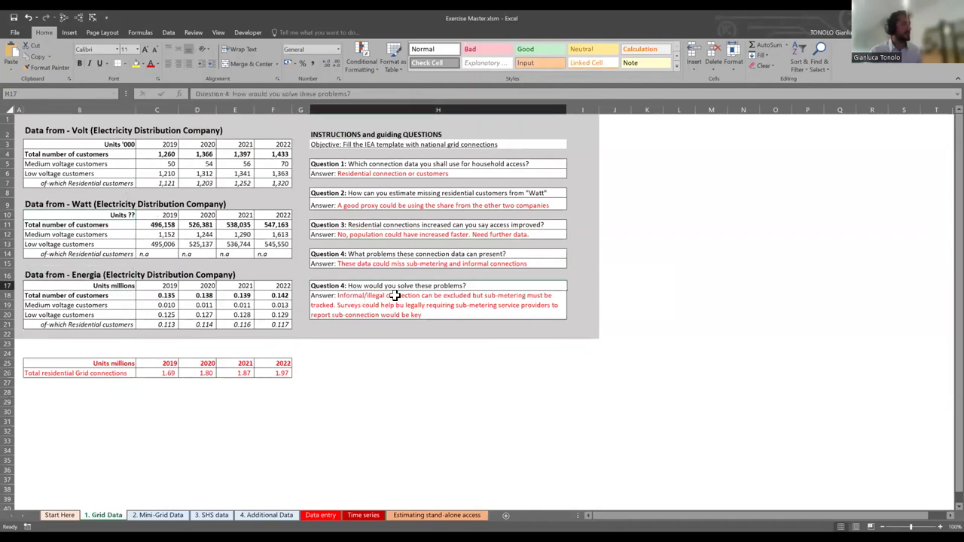
left_click(397, 350)
key("Down")
key("Down")
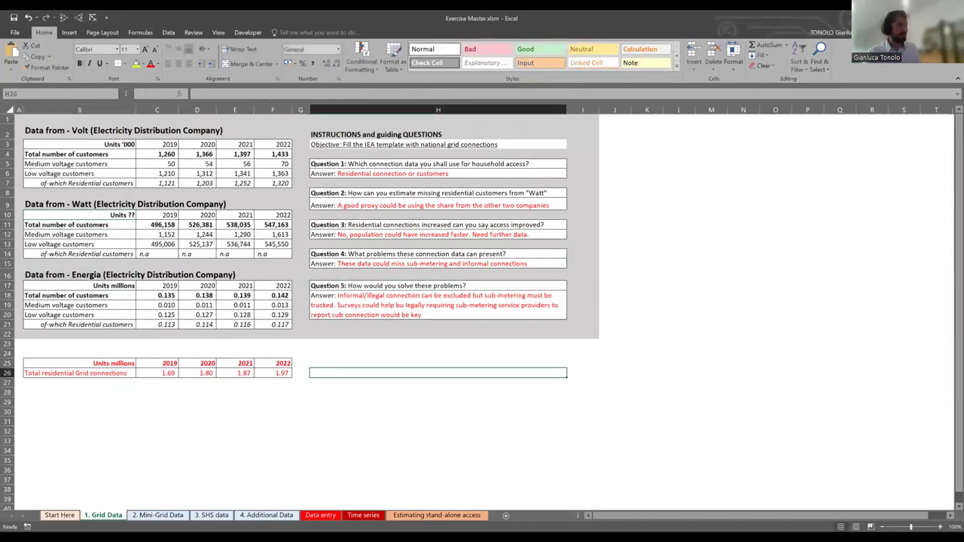
Step: Review the Mini-Grid Data sheet, expanding the hidden mini-grid operator data to examine it and collapsing it again
left_click(156, 515)
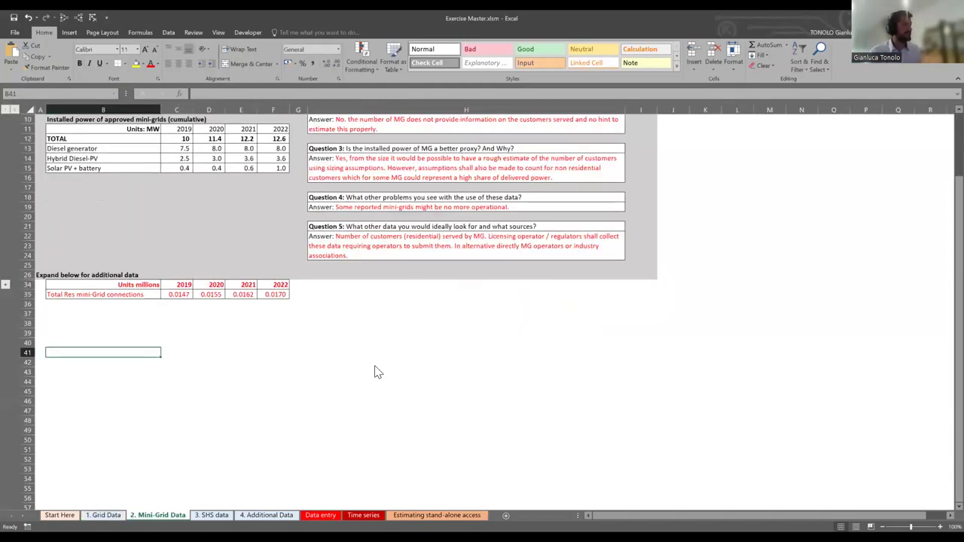
scroll(377, 372, "up", 3)
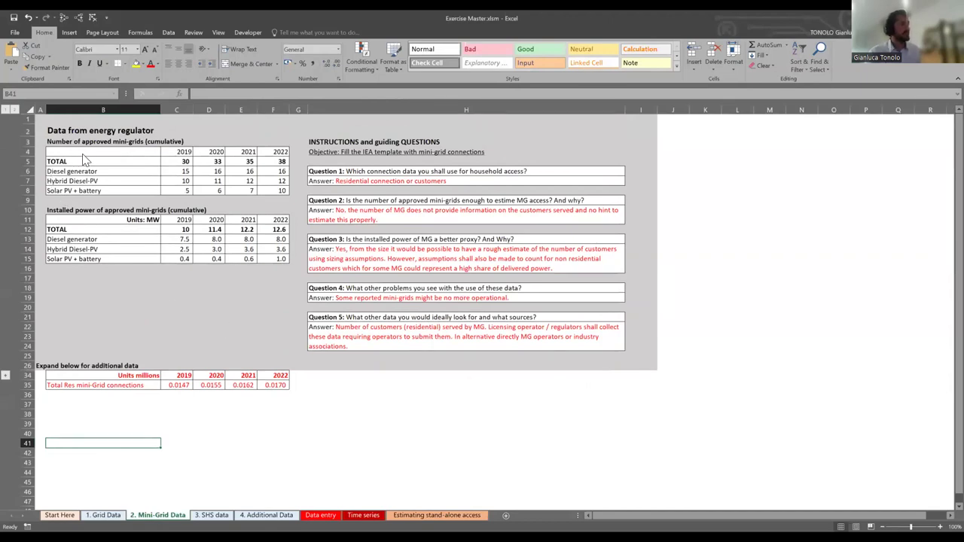
left_click(5, 375)
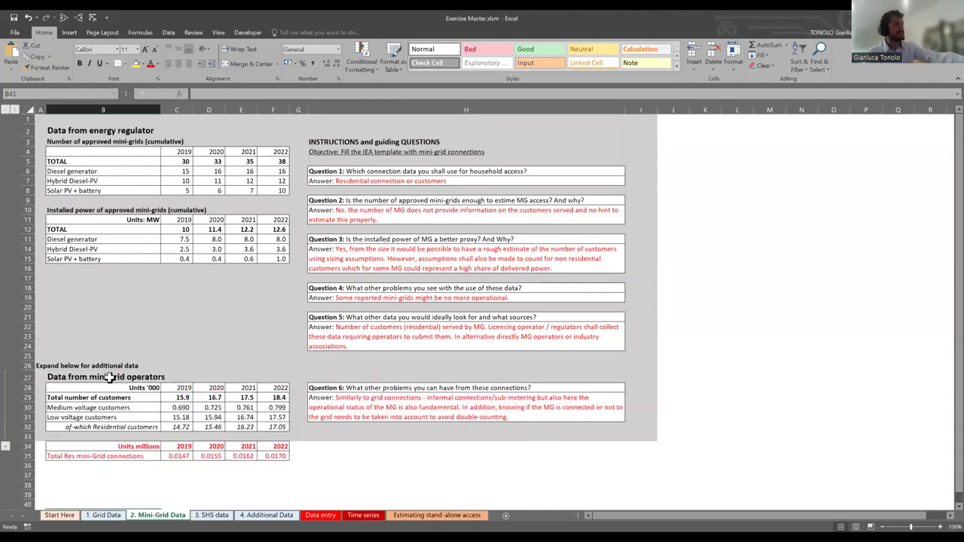
left_click_drag(134, 388, 275, 419)
left_click(5, 447)
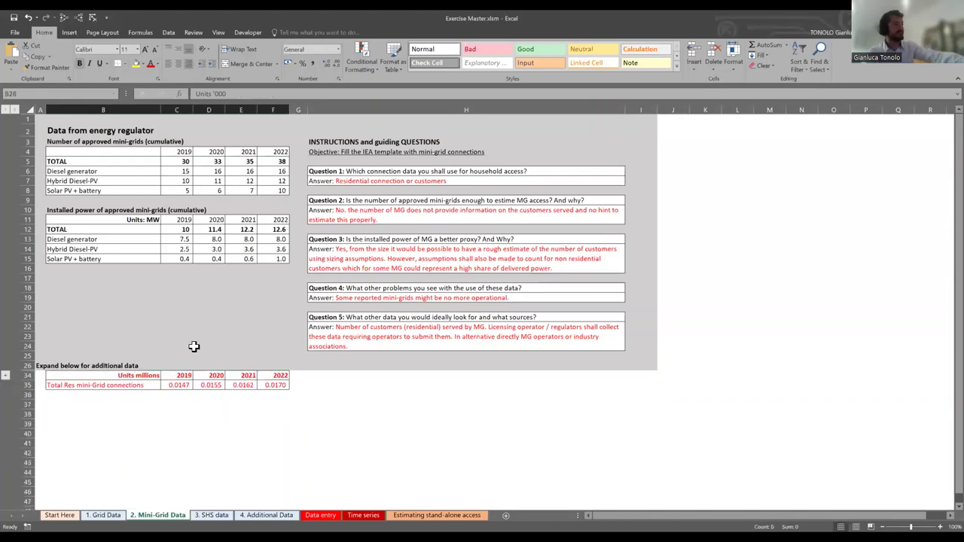
left_click(442, 432)
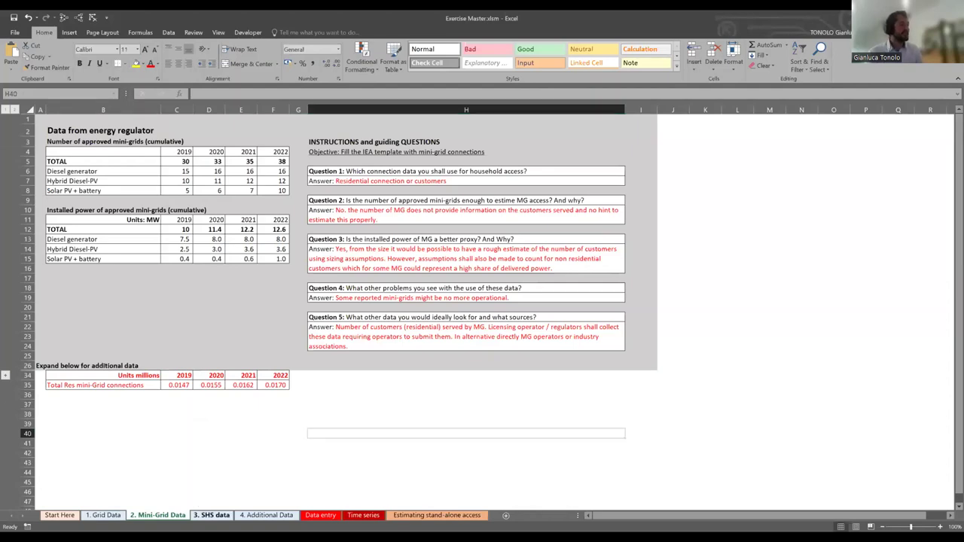
Step: Review the SHS data sheet's programme, direct sales and PayGo tables, and view the Estimating stand-alone access sheet
left_click(211, 515)
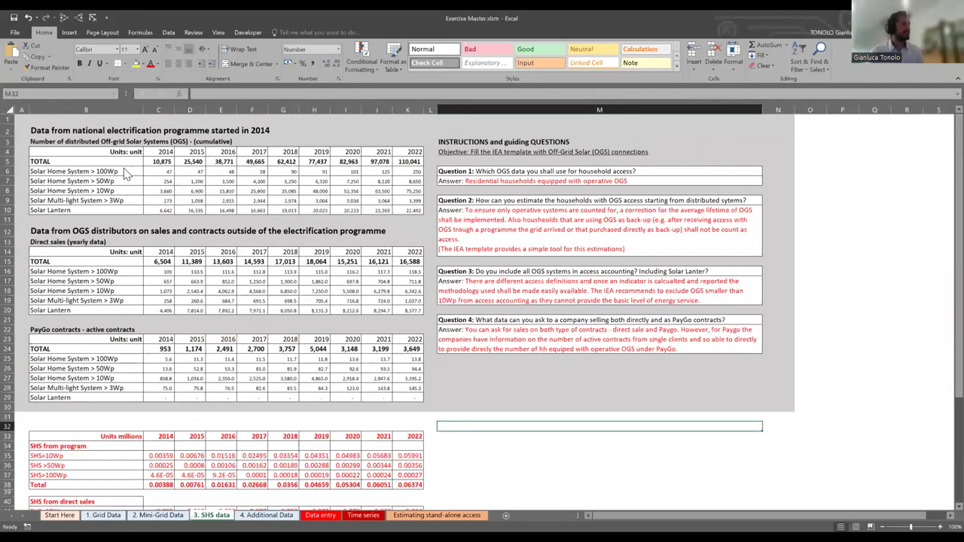
left_click_drag(75, 181, 407, 210)
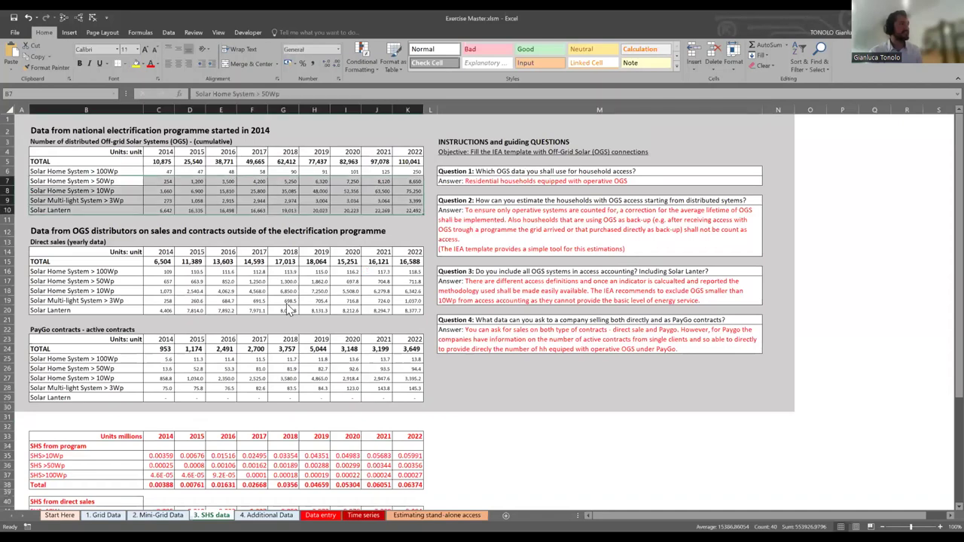
left_click(382, 382)
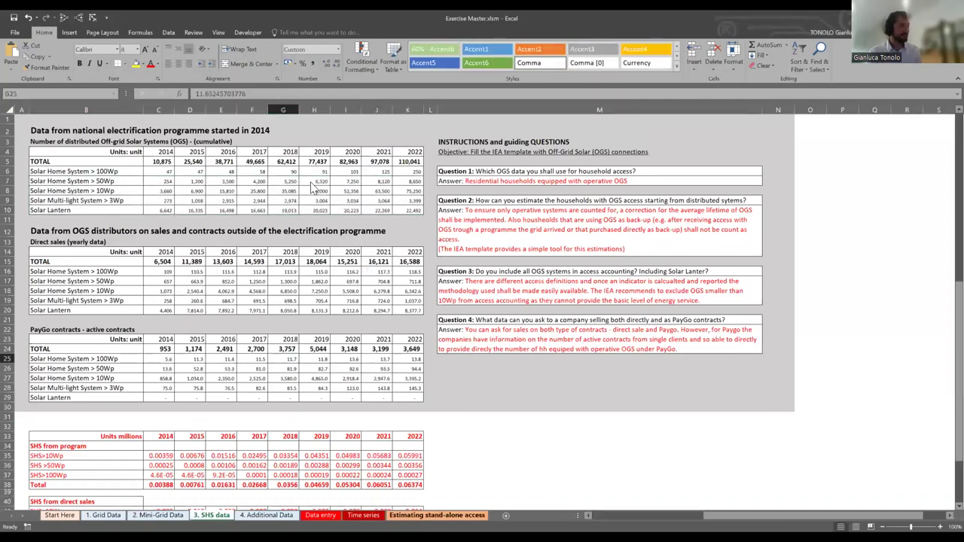
left_click(437, 515)
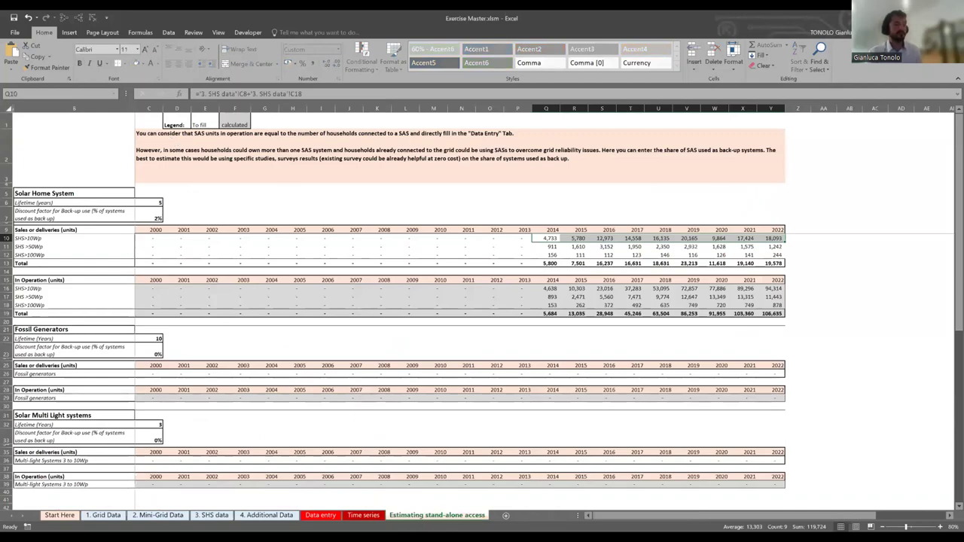
Step: Examine the population and household size data from the national statistics office on the Additional Data sheet
left_click(265, 515)
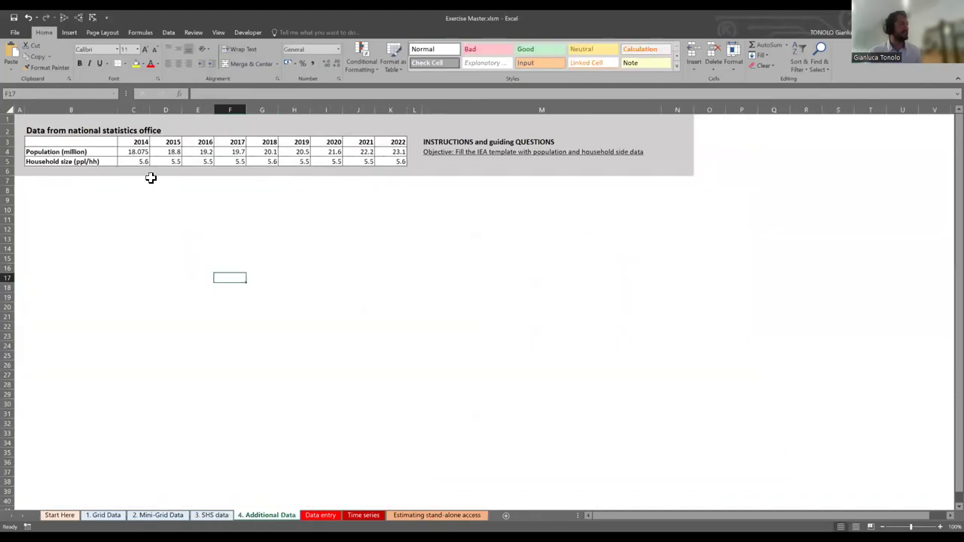
left_click_drag(143, 161, 369, 161)
key("ctrl+c")
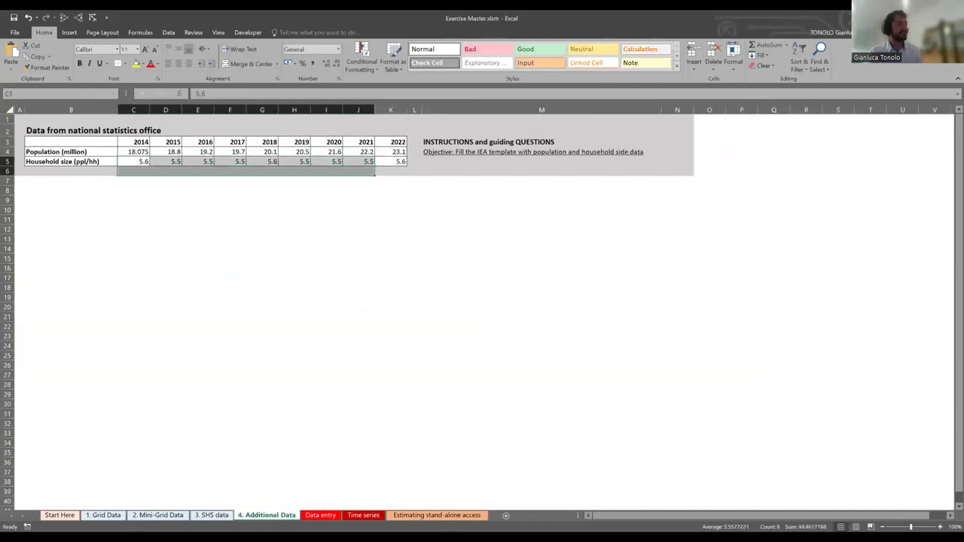
left_click(210, 515)
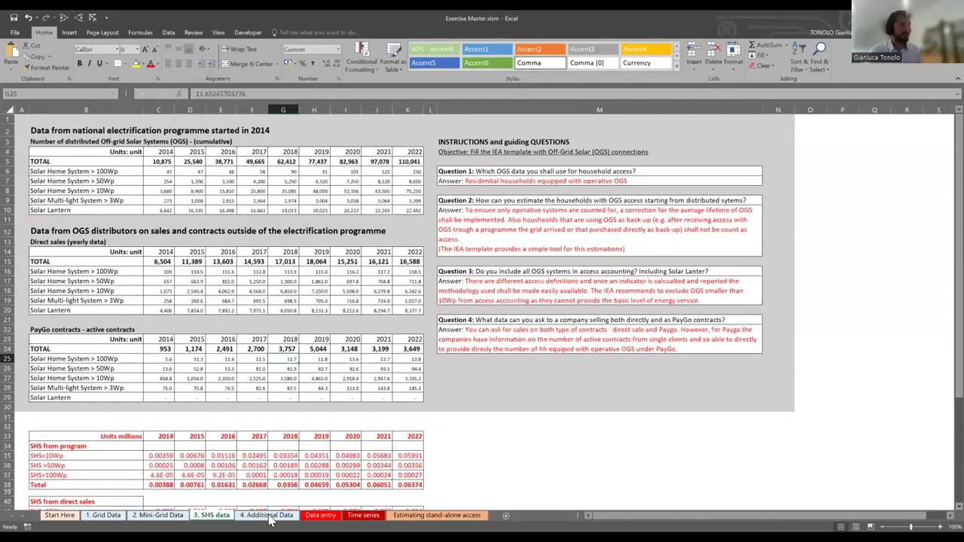
left_click(268, 515)
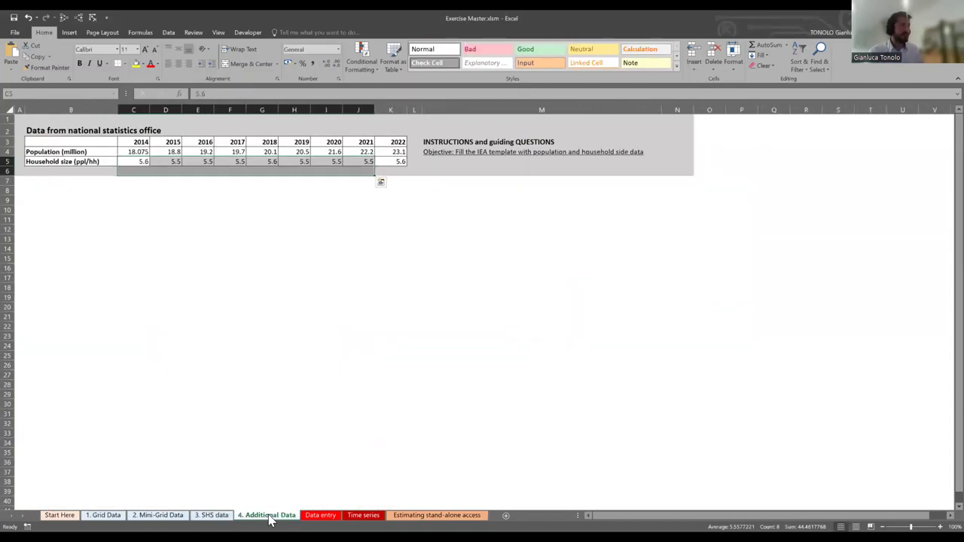
key("ctrl+Page_Up")
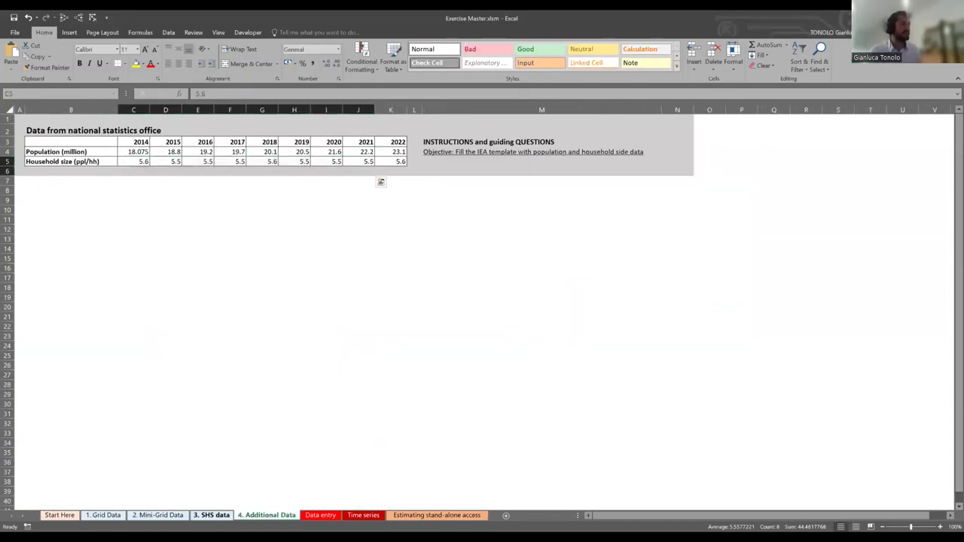
key("ctrl+Page_Up")
key("ctrl+Page_Up")
key("ctrl+Page_Down")
key("ctrl+Page_Down")
key("ctrl+Page_Down")
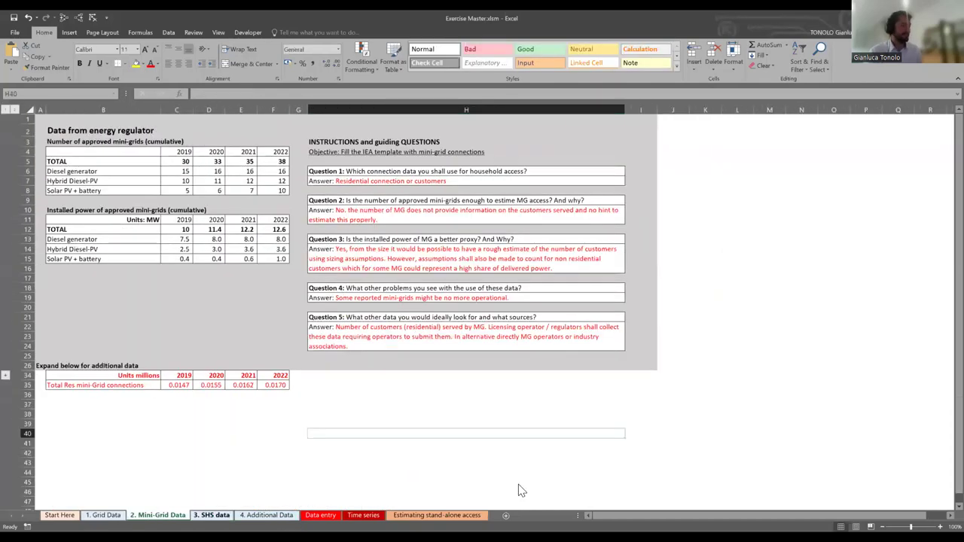
Step: Review the Data entry sheet from the calculated access rates up to the household connection fields by technology
key("ctrl+Page_Down")
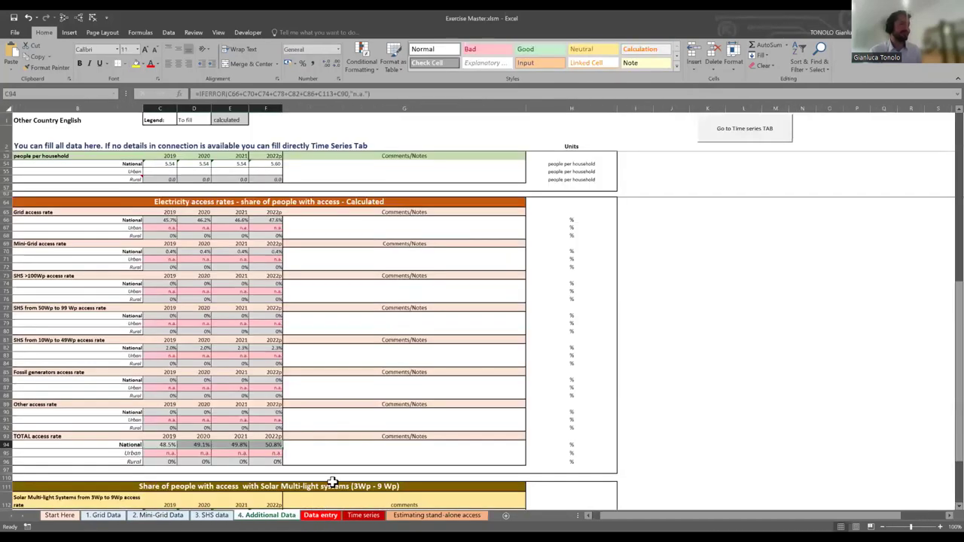
scroll(439, 217, "up", 15)
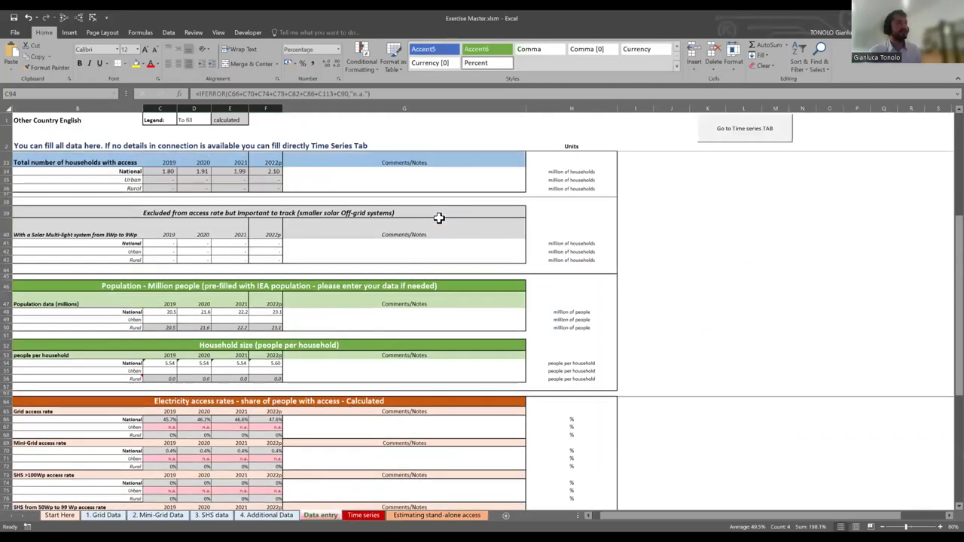
scroll(439, 218, "up", 2)
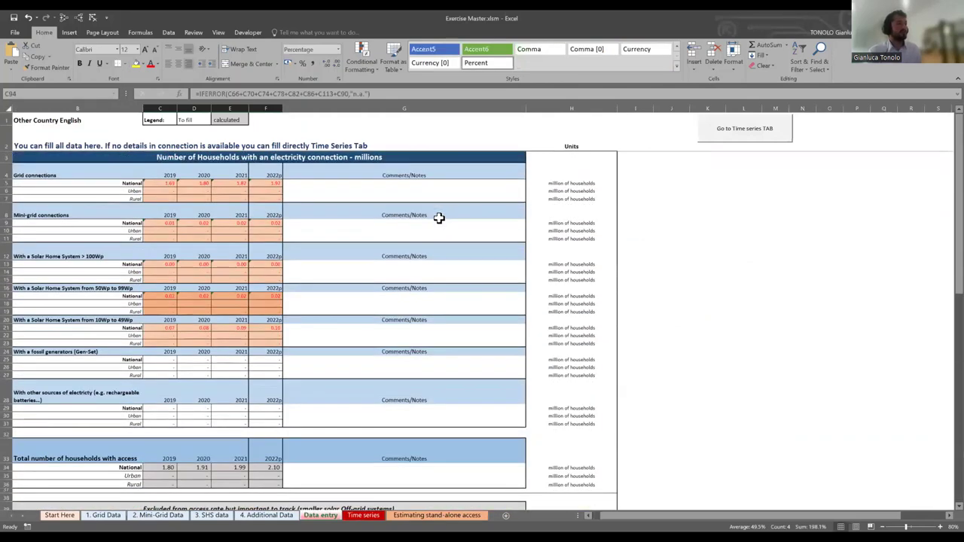
left_click(638, 321)
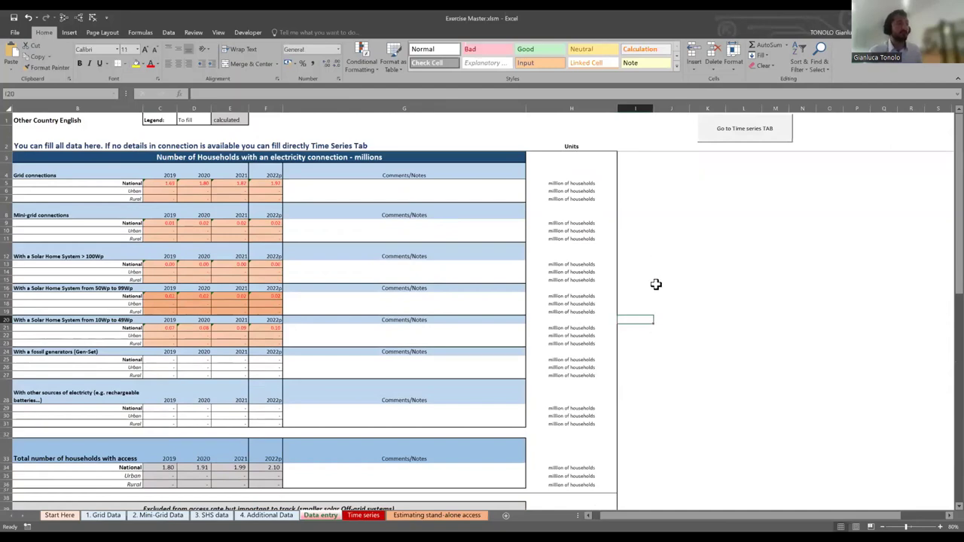
left_click(659, 249)
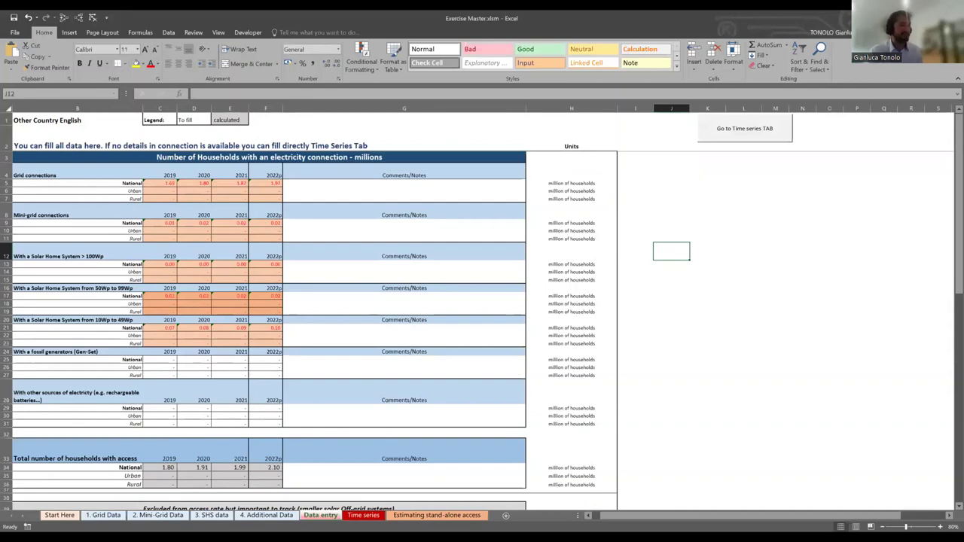
key("alt+Tab")
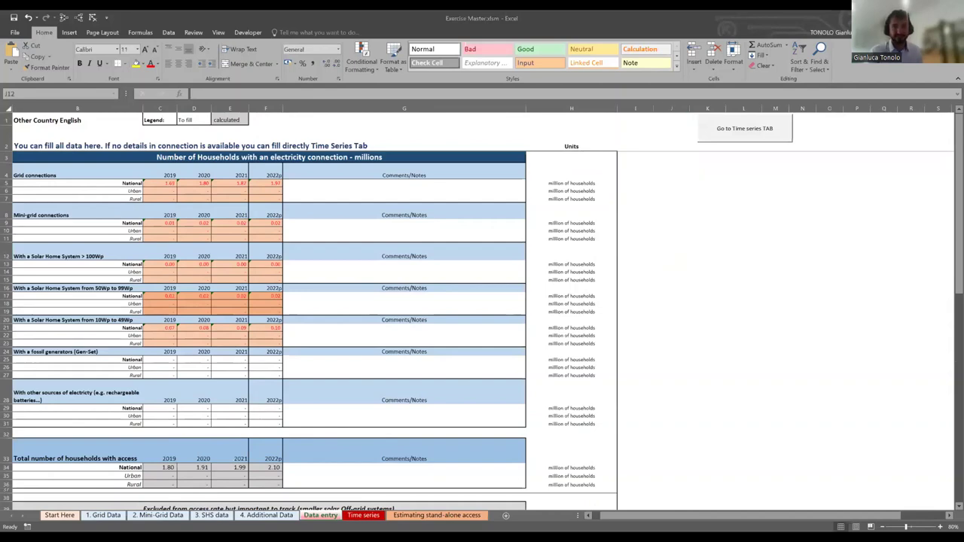